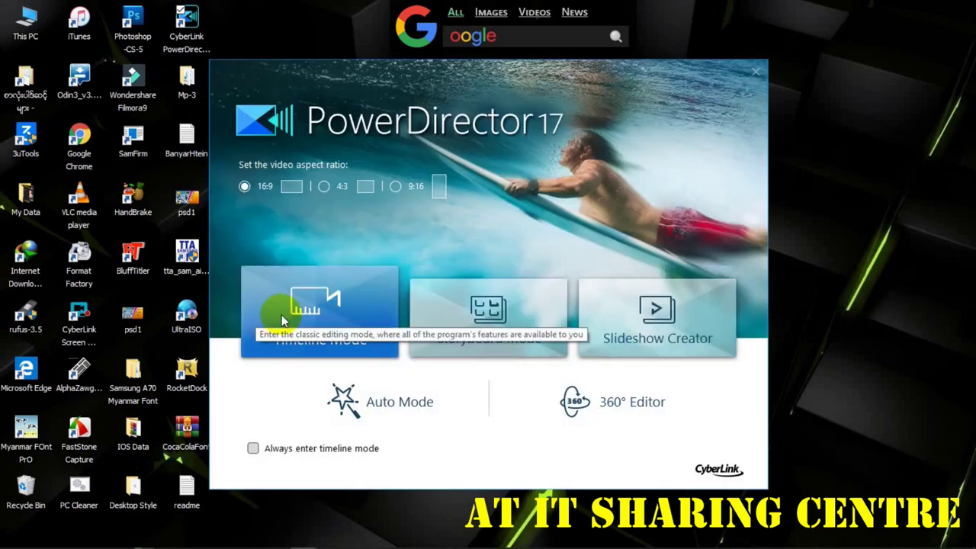
- Enter Timeline Mode with the 16:9 aspect ratio and display the Background Music library
left_click(334, 304)
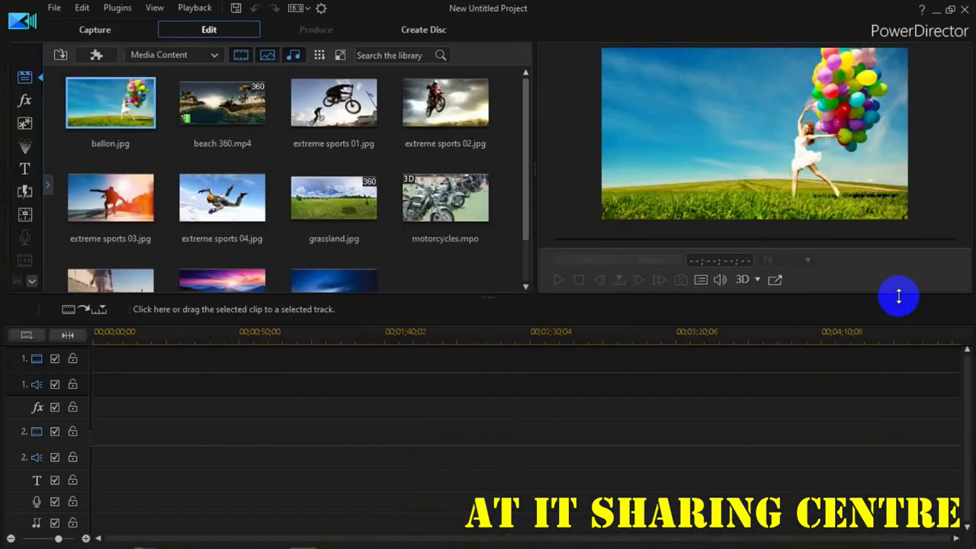
left_click(215, 56)
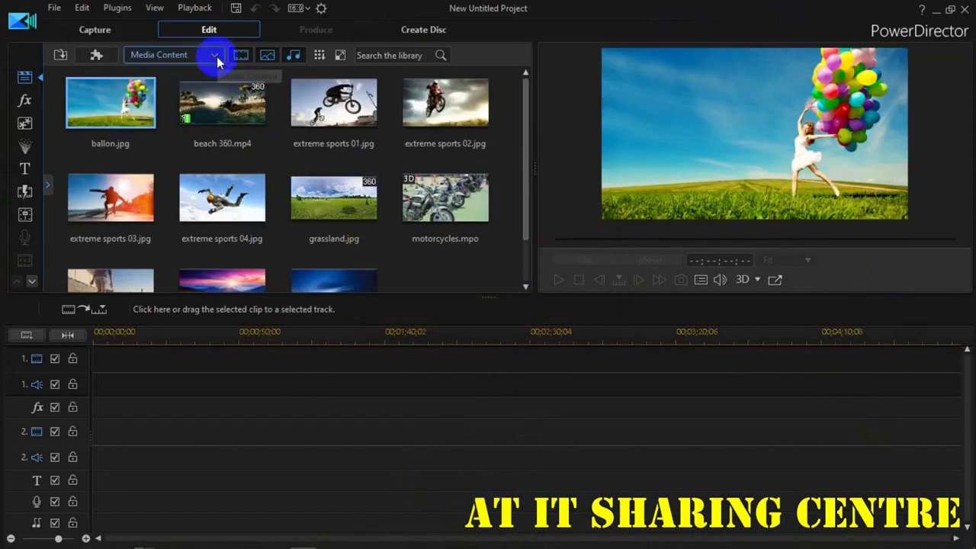
left_click(215, 58)
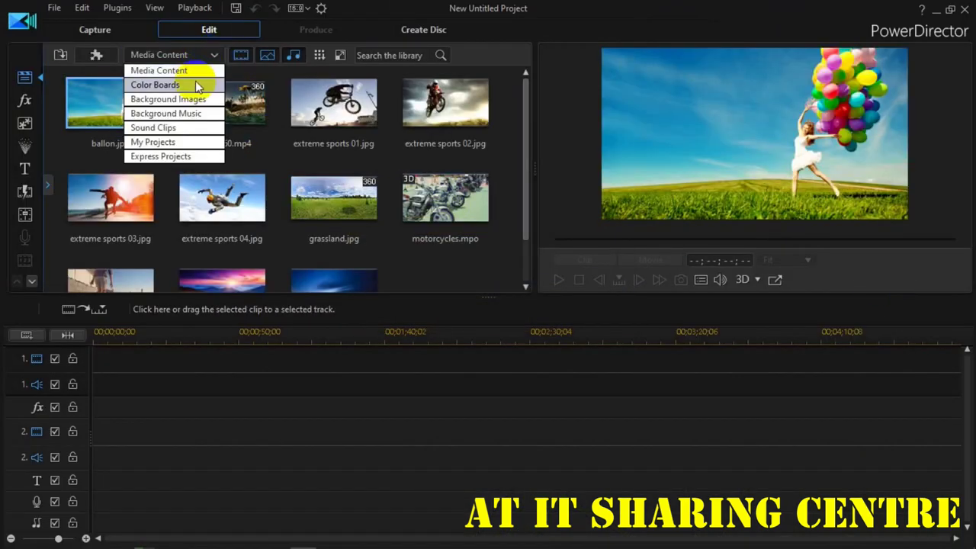
left_click(193, 115)
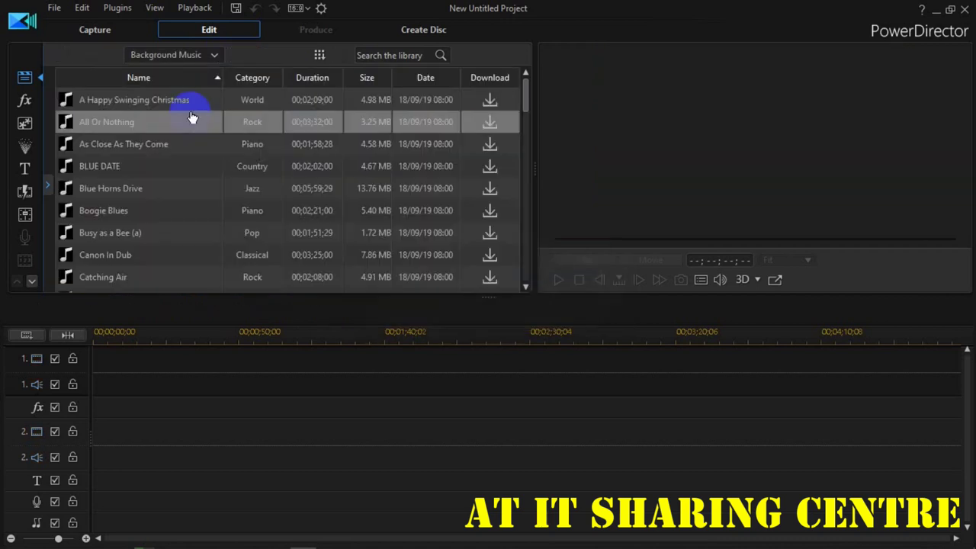
- Try to download and preview the background track "As Close As They Come"
left_click(490, 153)
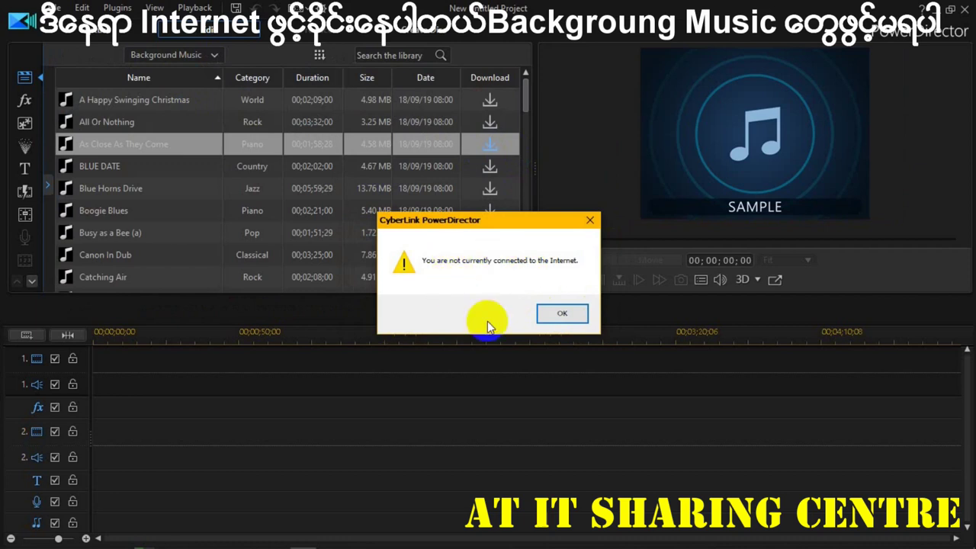
left_click(562, 314)
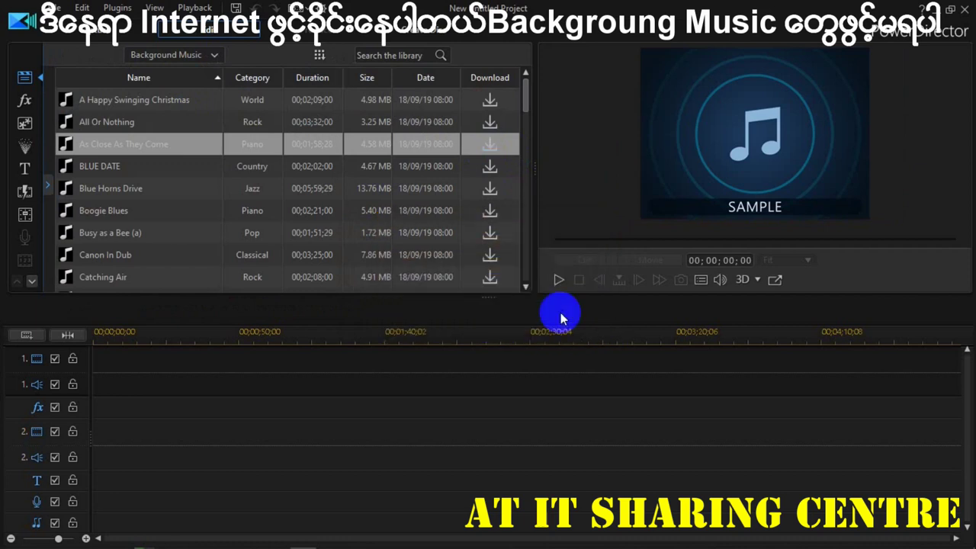
left_click(557, 280)
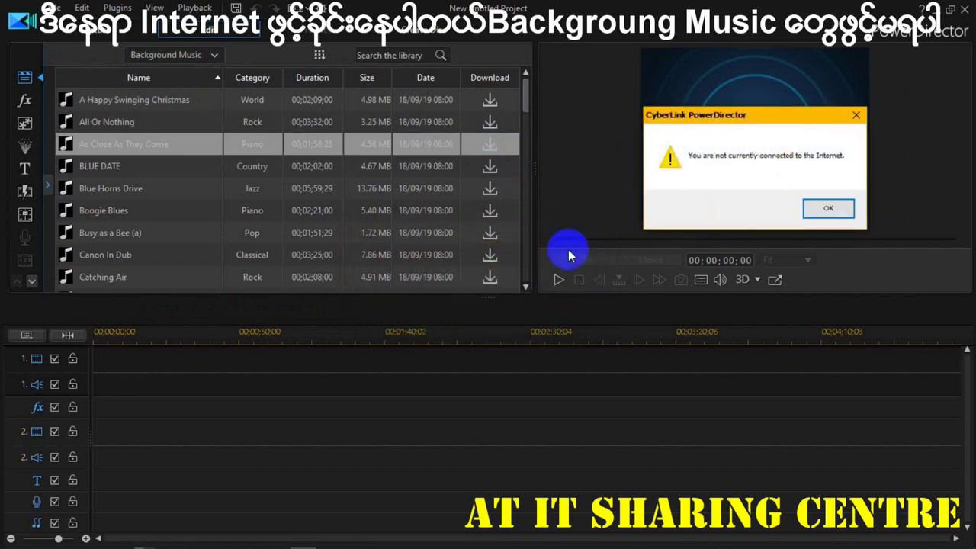
left_click(829, 208)
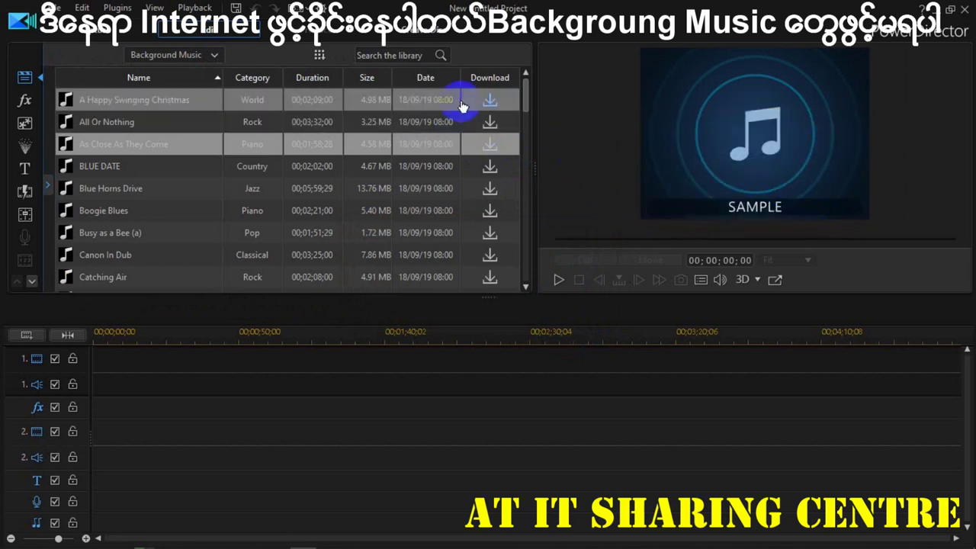
- Switch the media library to Sound Clips and try to download and preview "Alarm clock"
left_click(214, 56)
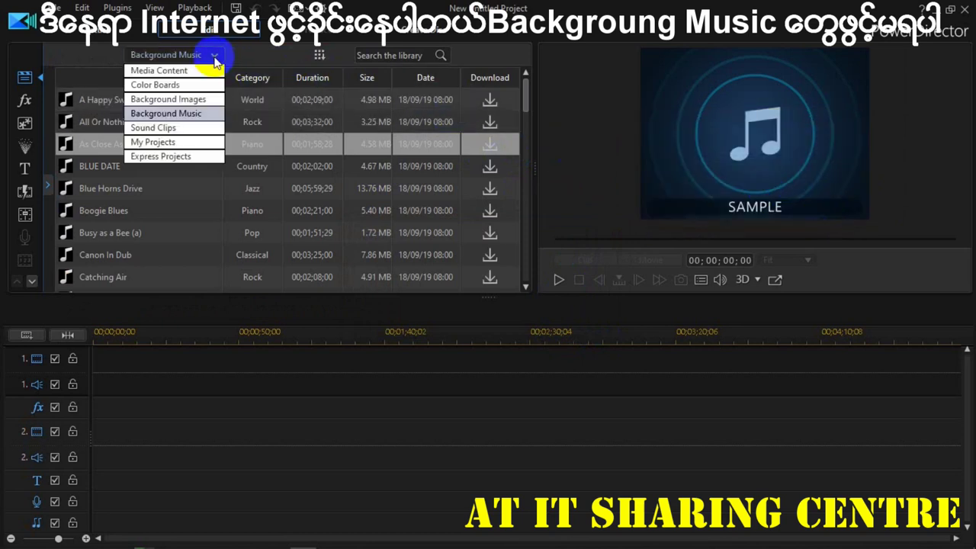
left_click(194, 128)
left_click(513, 146)
left_click(490, 151)
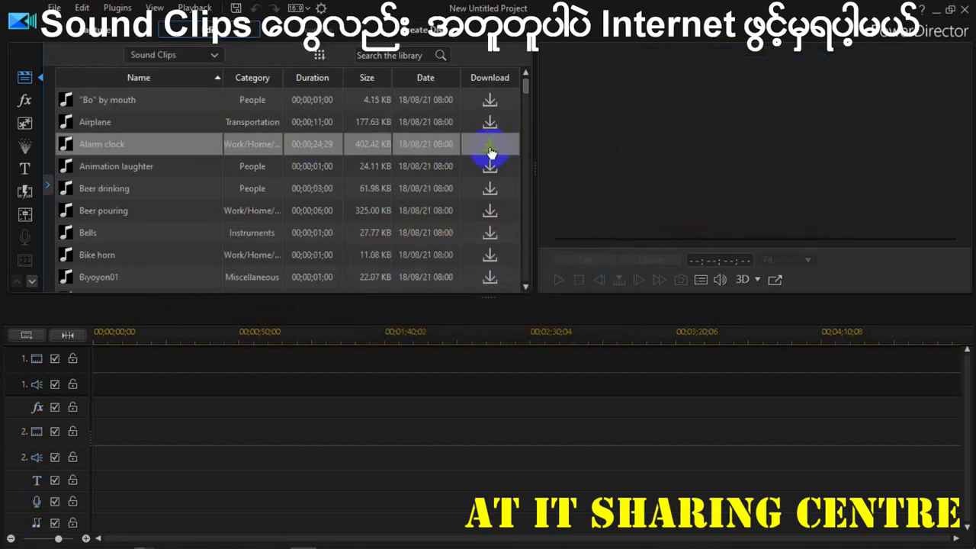
left_click(564, 312)
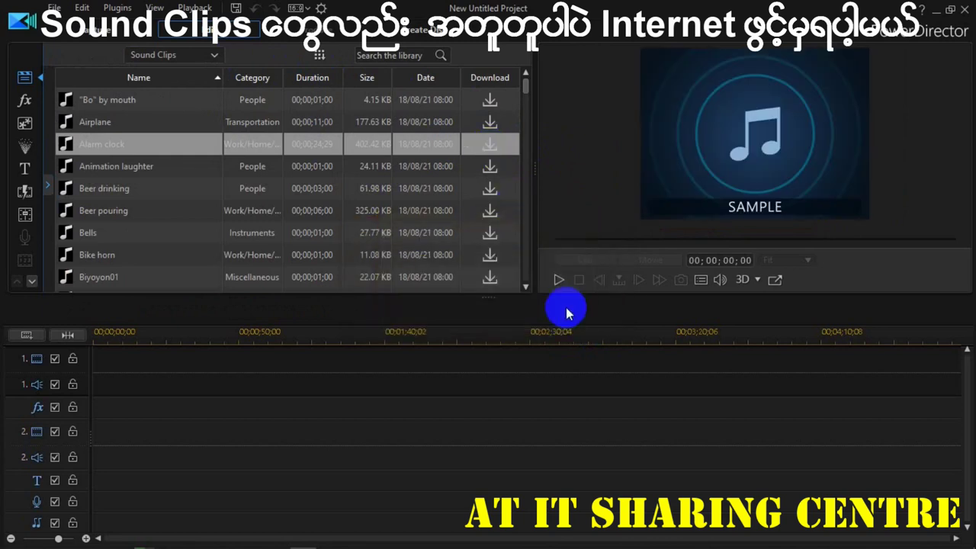
left_click(556, 284)
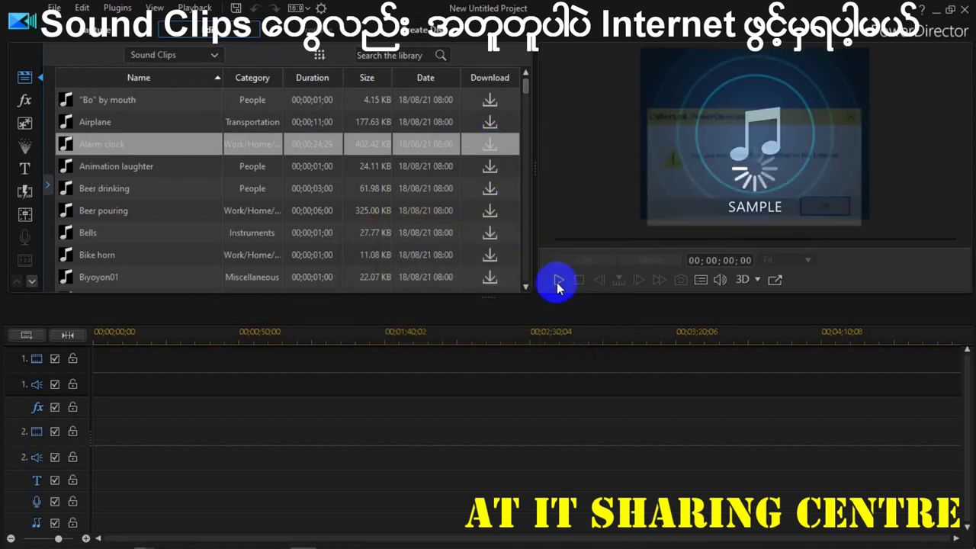
left_click(825, 211)
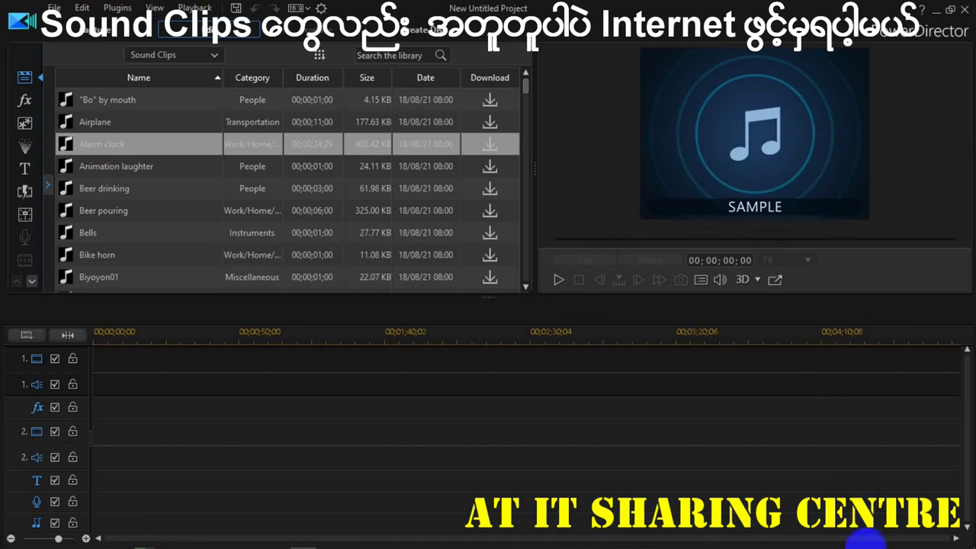
- Check the available Wi-Fi networks, and close the video editor to return to the desktop
left_click(843, 538)
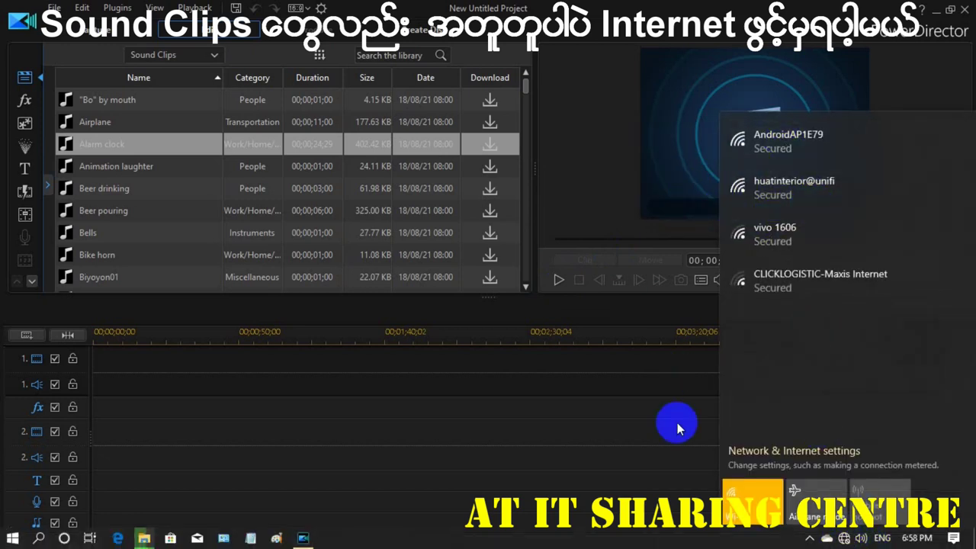
left_click(632, 115)
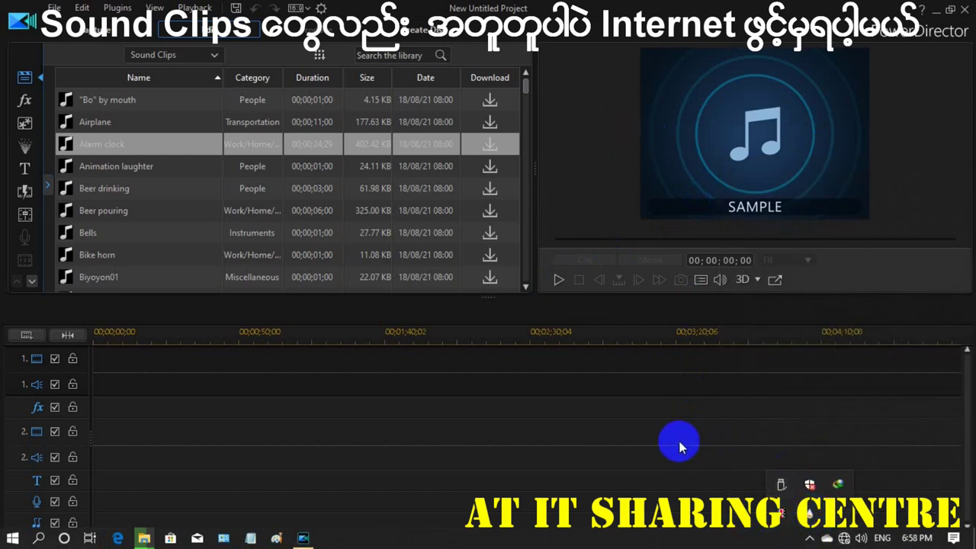
left_click(944, 18)
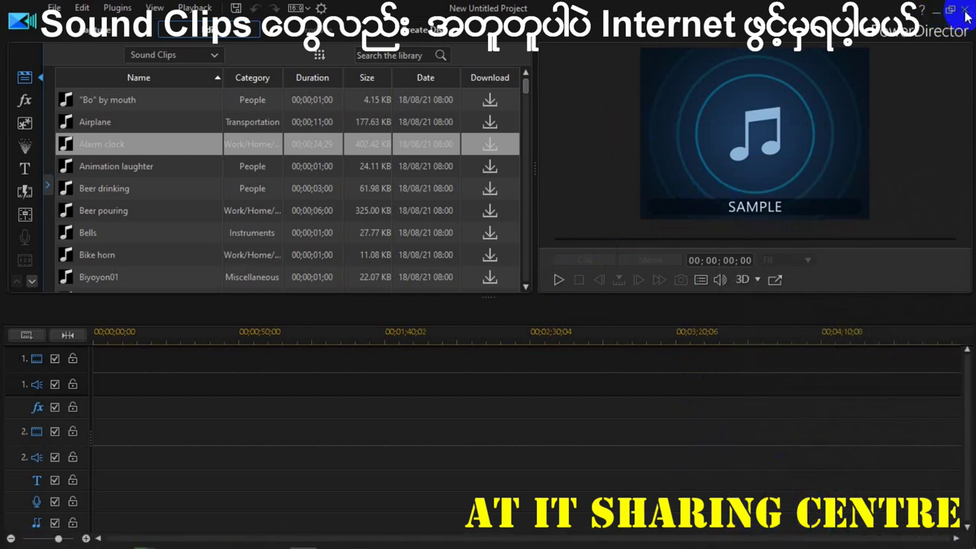
left_click(965, 11)
right_click(738, 180)
left_click(771, 222)
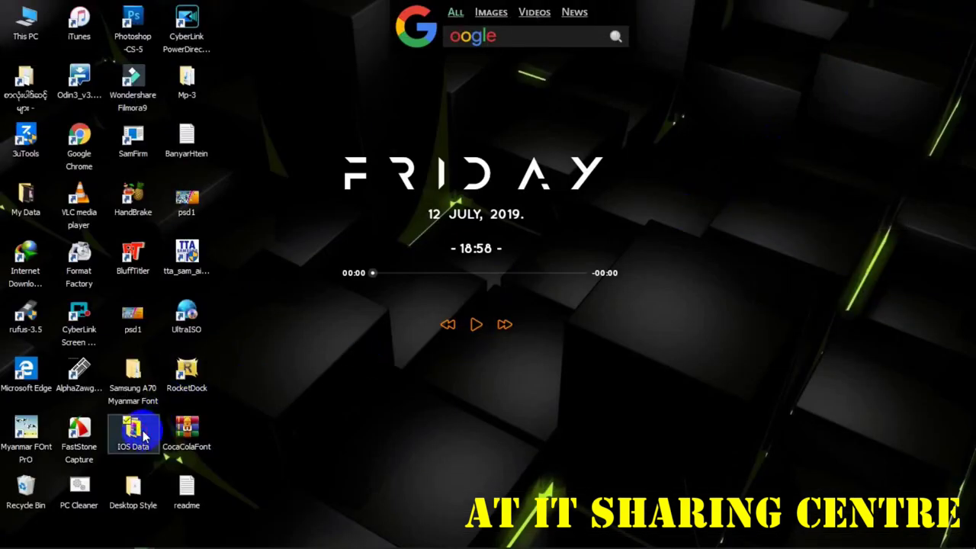
- Go to IOS Data > PD17 Audio > PD17 Audio from the desktop and look inside its Downloaded Audio folder
double_click(137, 432)
double_click(388, 115)
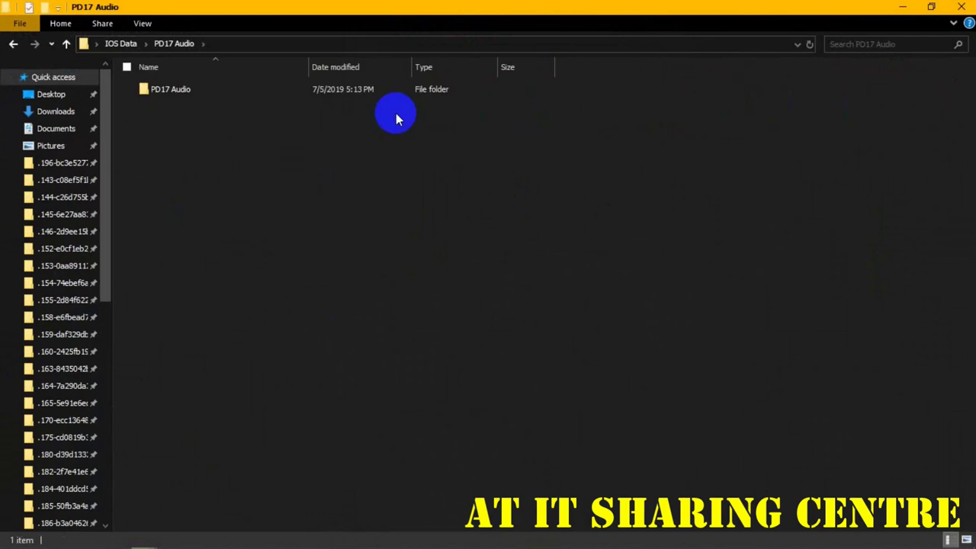
left_click(209, 90)
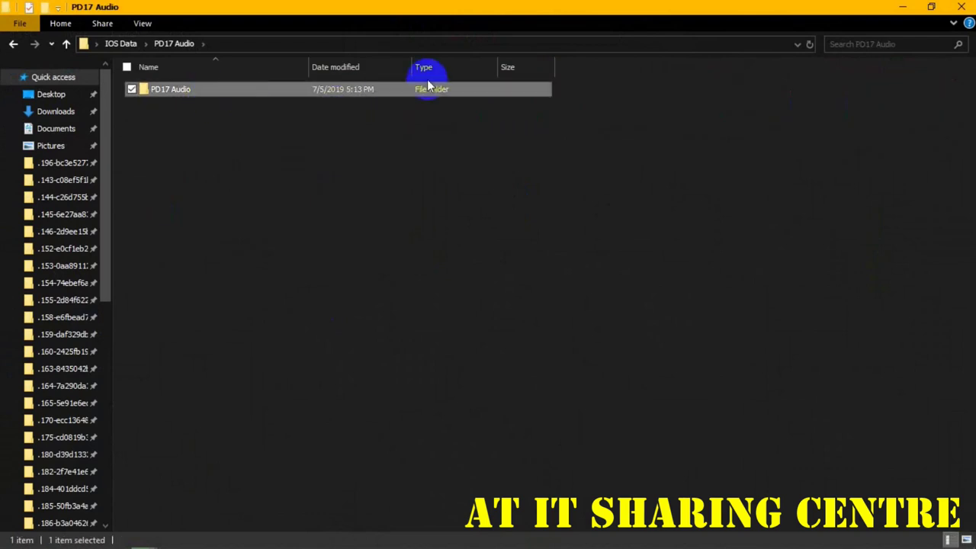
double_click(327, 90)
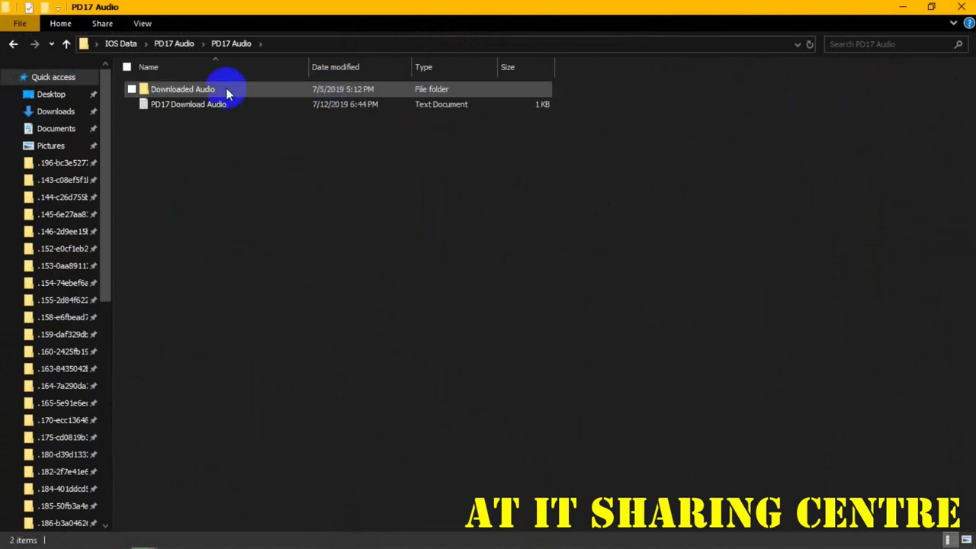
double_click(275, 95)
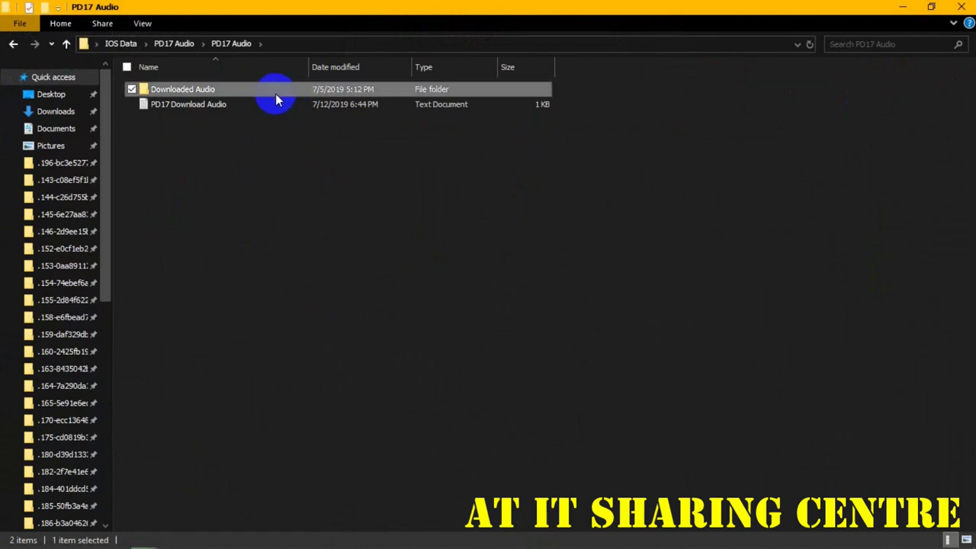
left_click(14, 45)
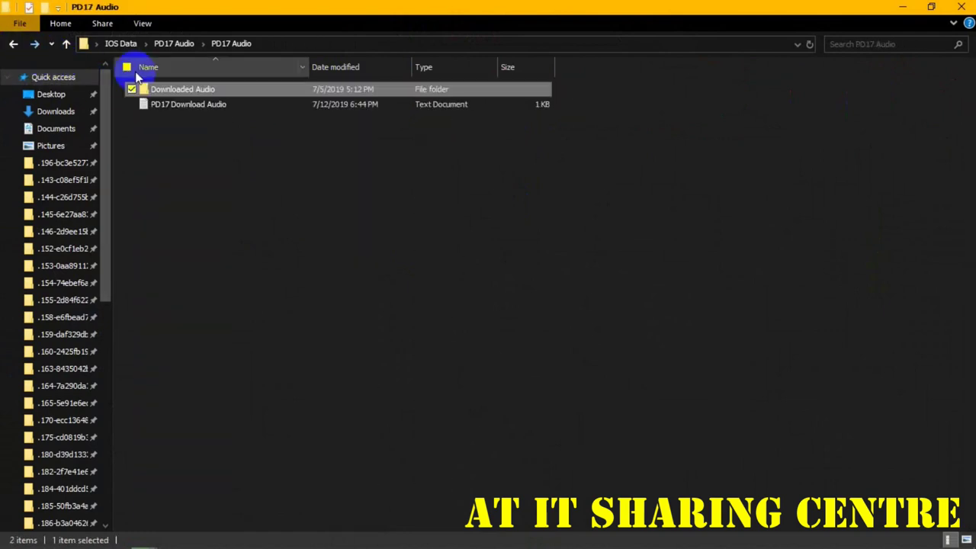
- Read the copy instructions and the destination path in the PD17 Download Audio text file
double_click(241, 103)
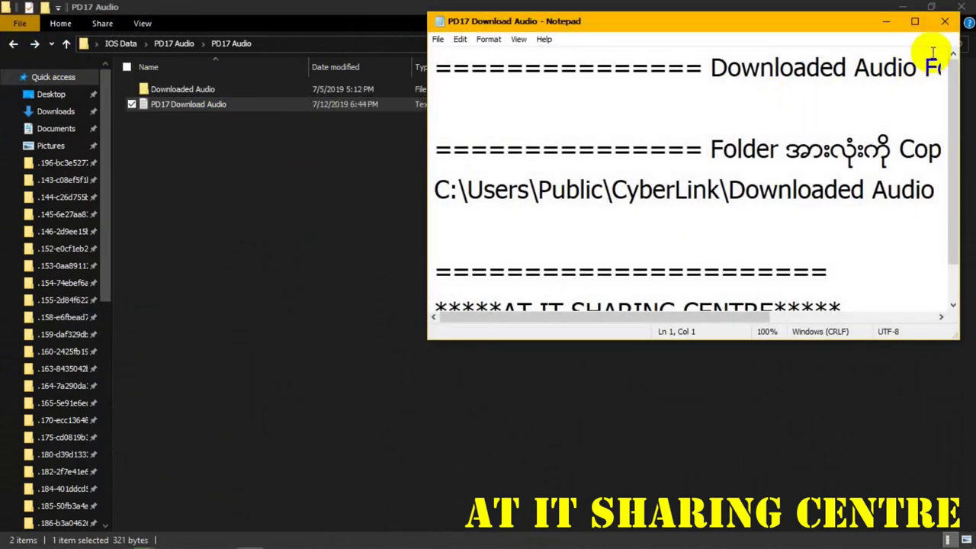
left_click(914, 21)
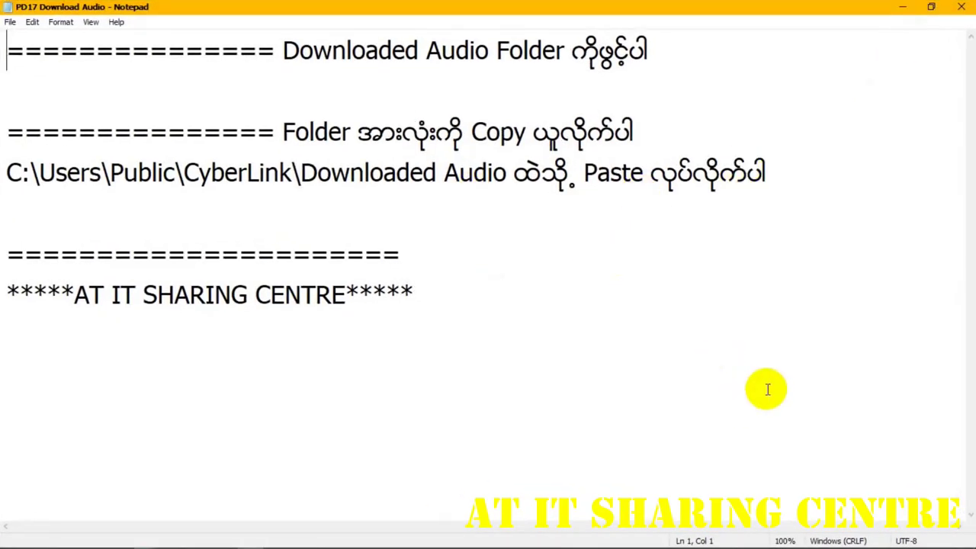
left_click_drag(287, 52, 671, 68)
left_click_drag(282, 134, 662, 138)
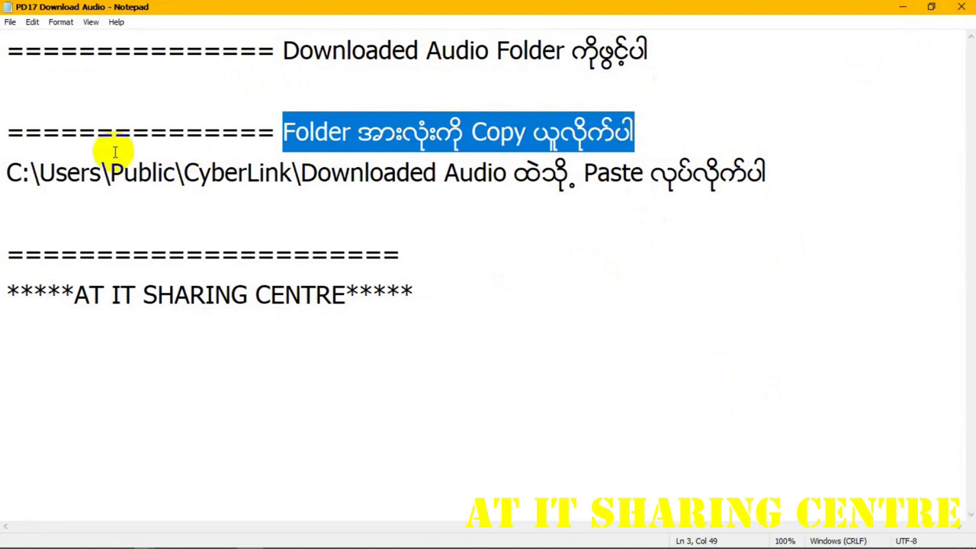
left_click(14, 173)
left_click_drag(29, 177, 462, 196)
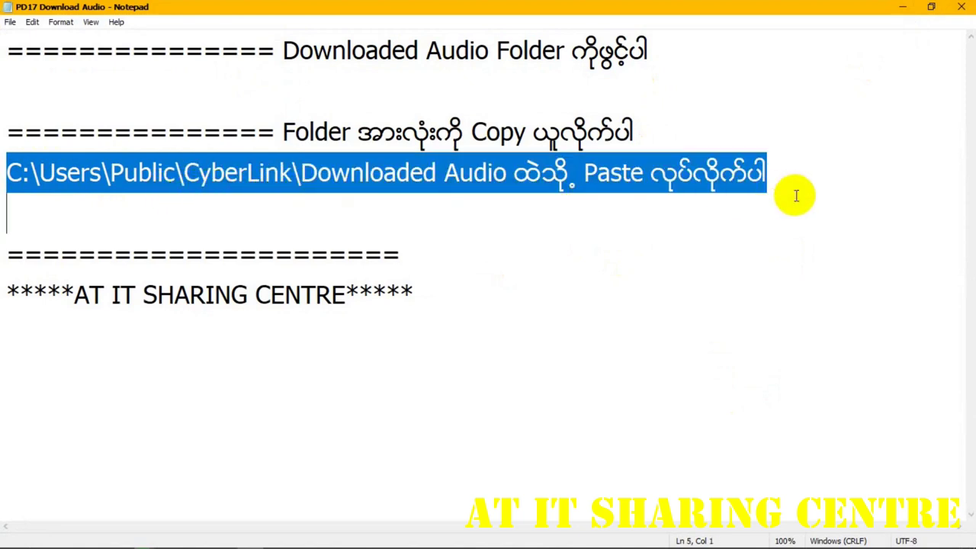
left_click(659, 272)
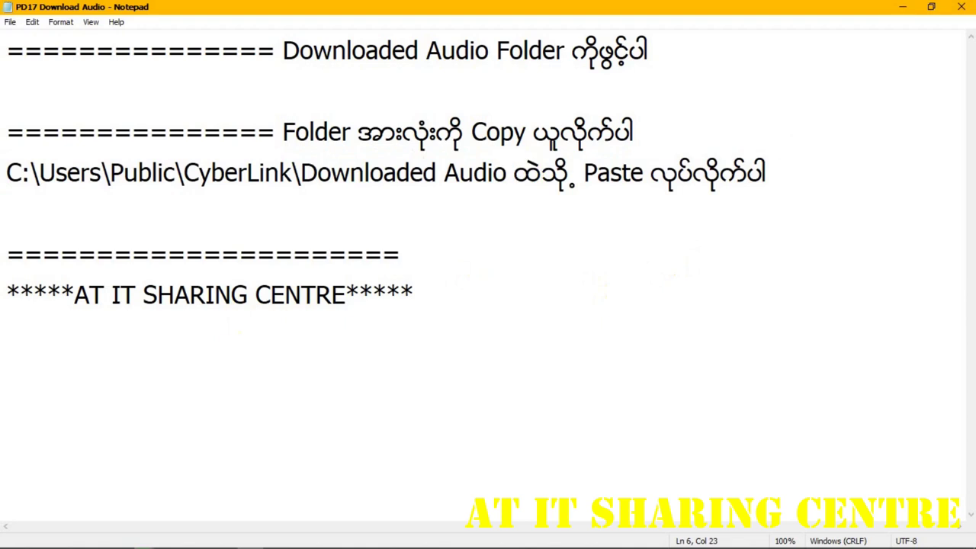
left_click(961, 8)
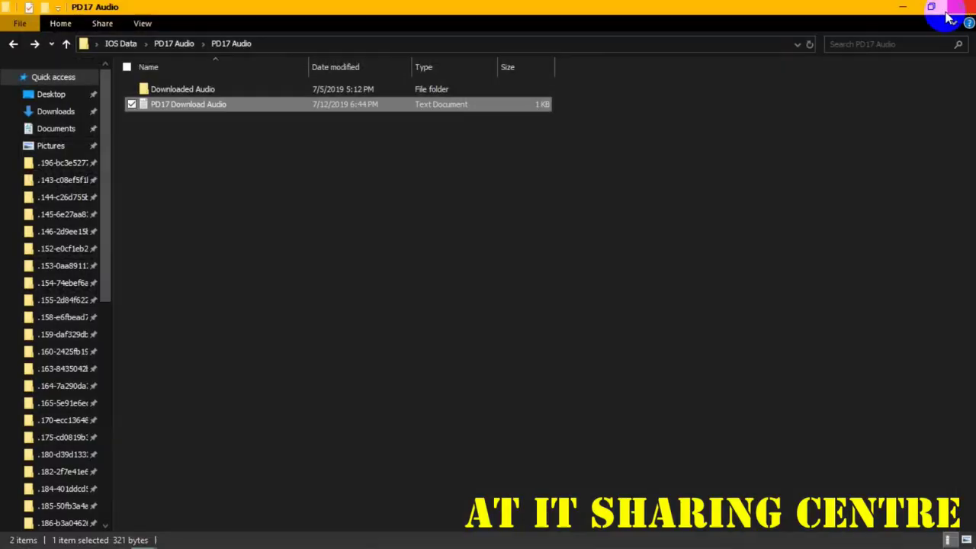
- Copy all the folders inside Downloaded Audio and minimize the folder window
double_click(310, 88)
left_click(395, 195)
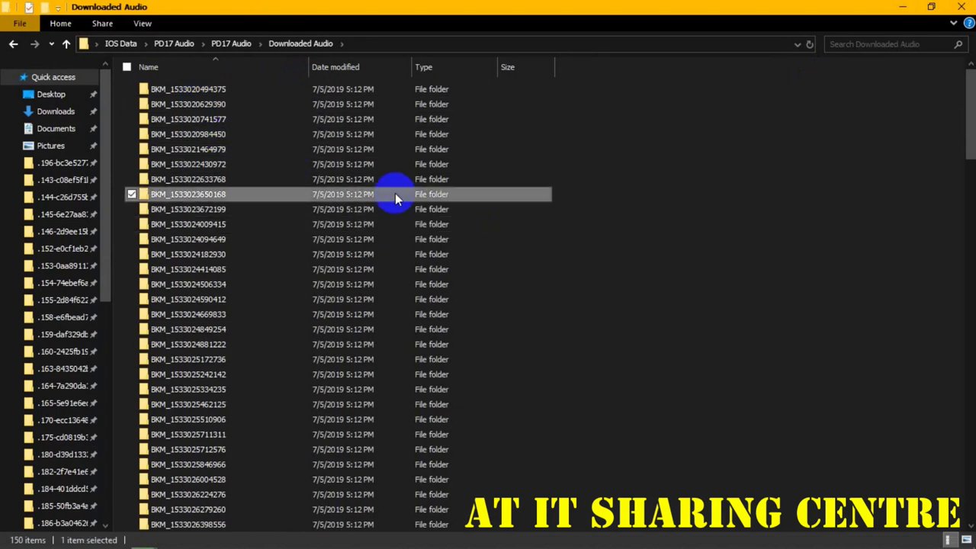
key("ctrl+a")
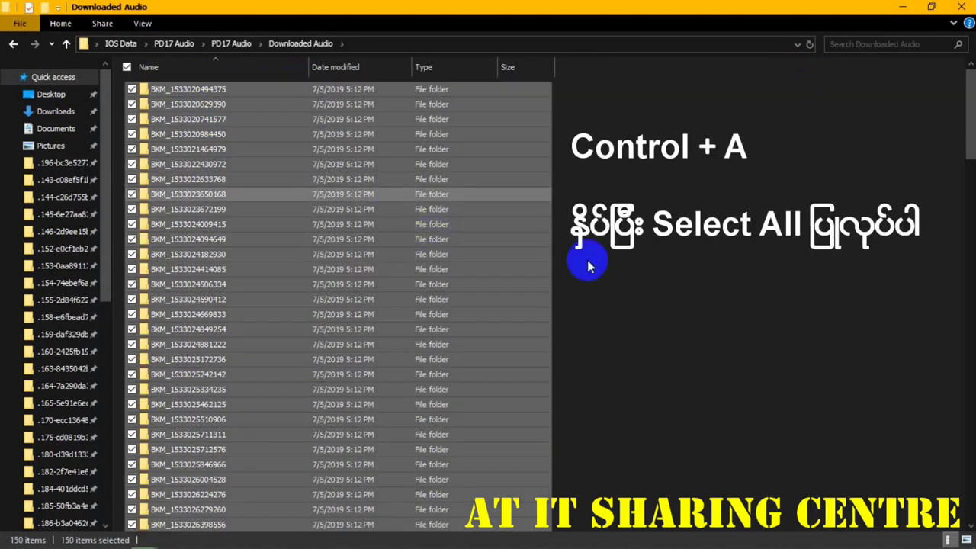
right_click(453, 197)
left_click(778, 125)
left_click(780, 124)
left_click(429, 209)
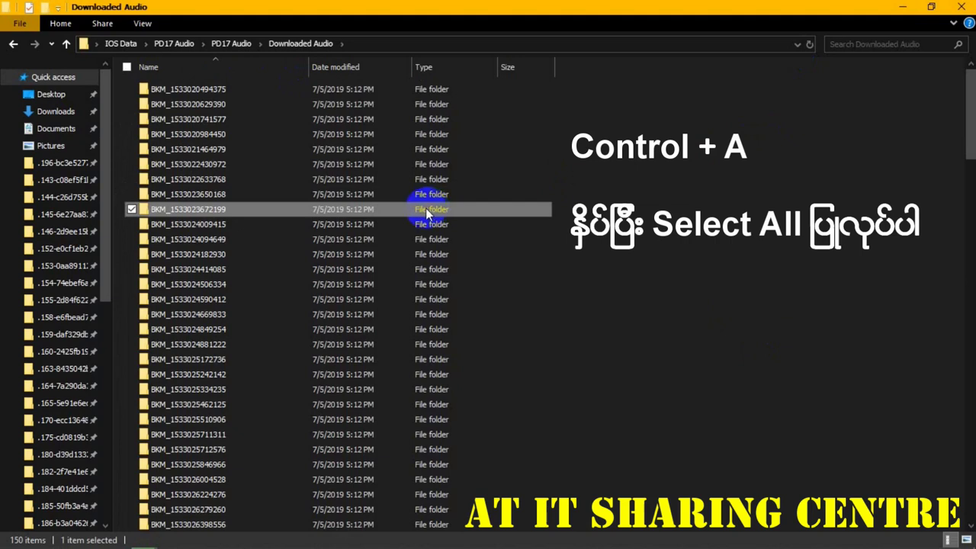
key("ctrl+a")
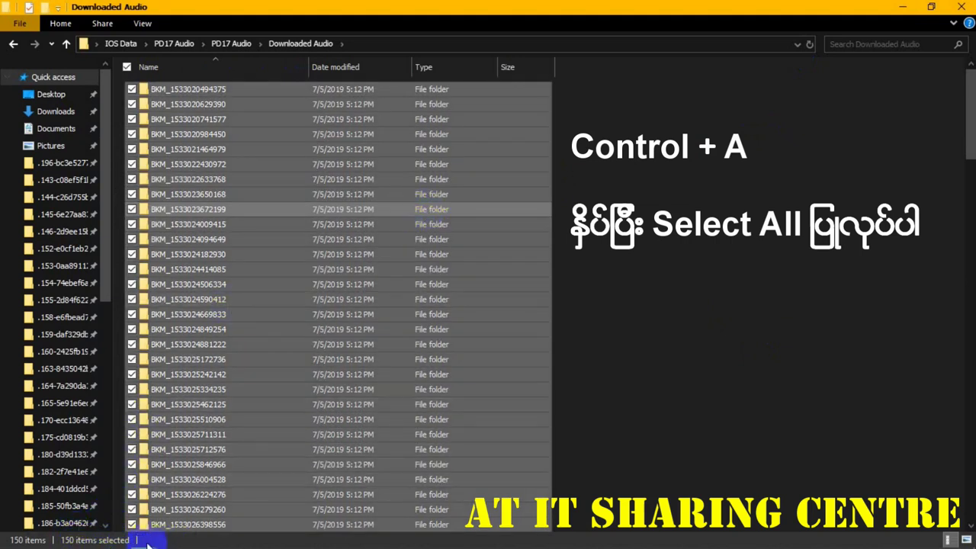
right_click(362, 240)
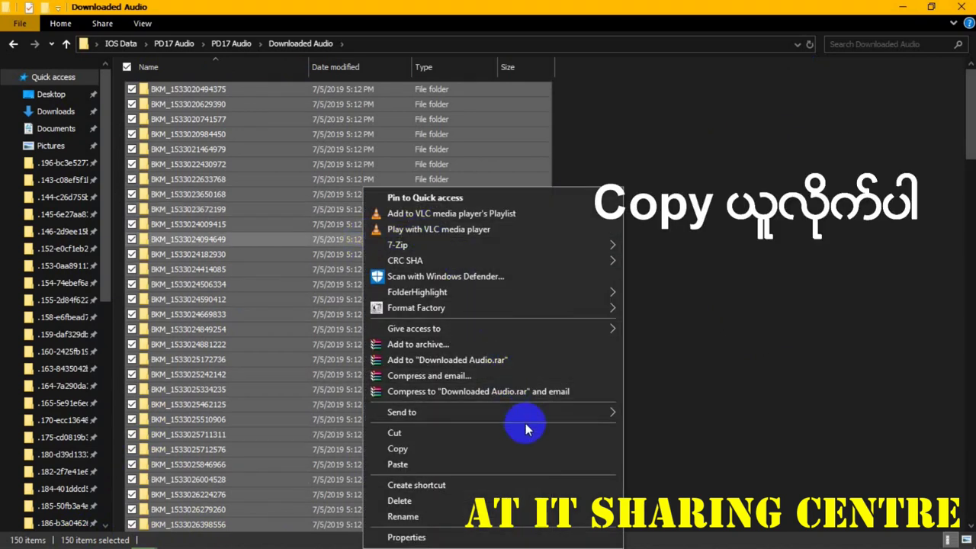
left_click(480, 449)
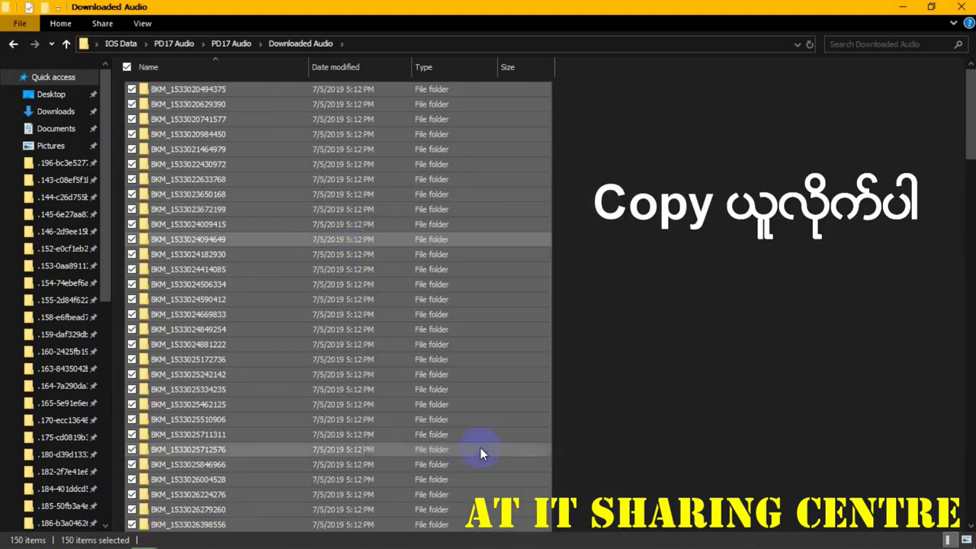
left_click(906, 9)
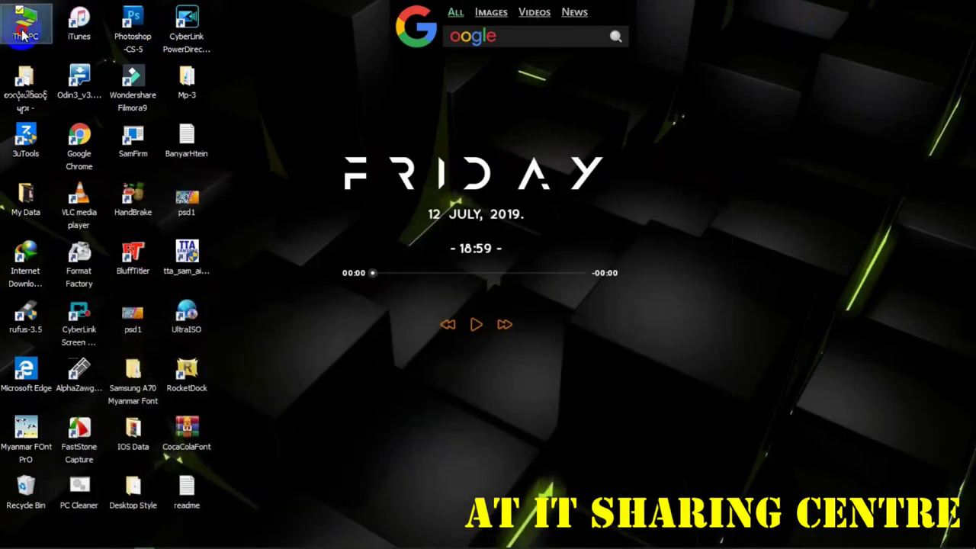
- Go to the Downloaded Audio folder at C:\Users\Public\CyberLink\Downloaded Audio
double_click(23, 34)
left_click(677, 64)
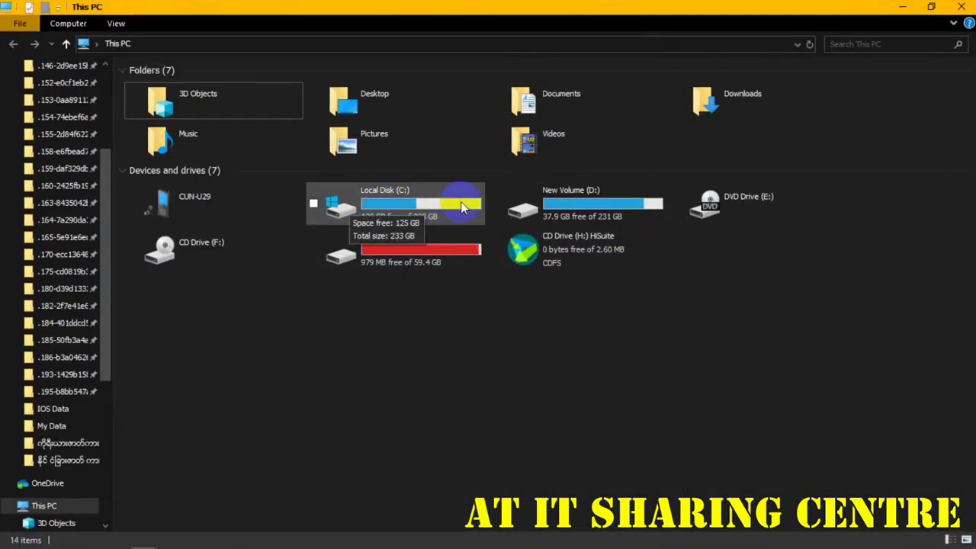
left_click(318, 206)
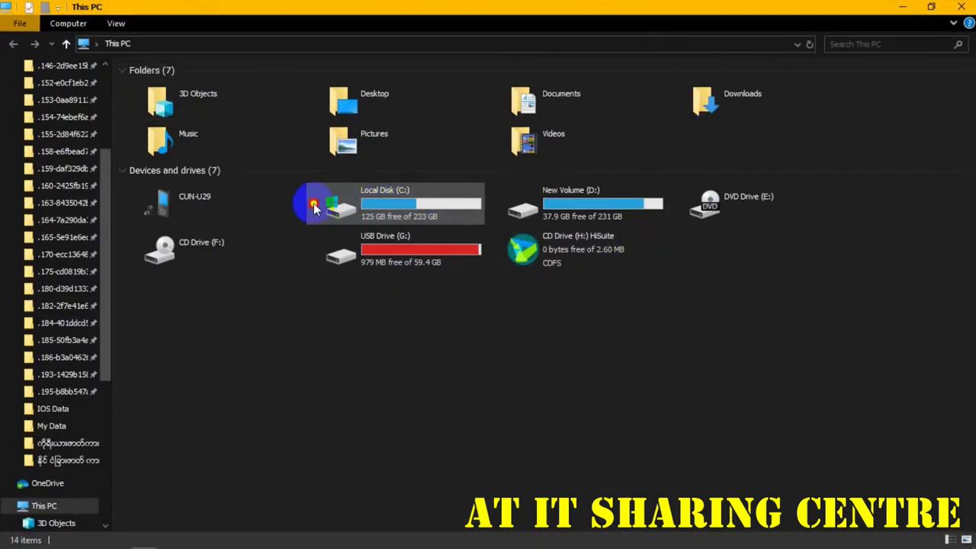
double_click(440, 211)
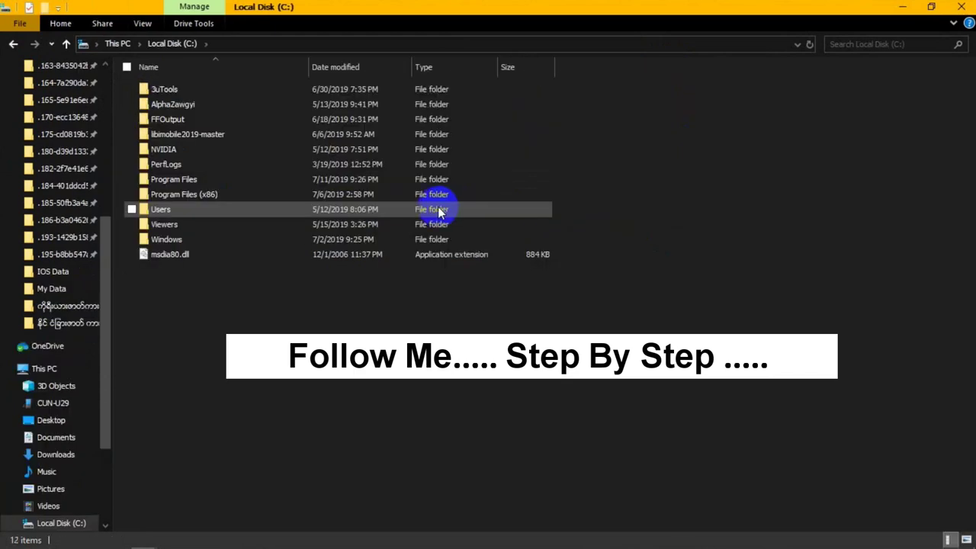
left_click(284, 217)
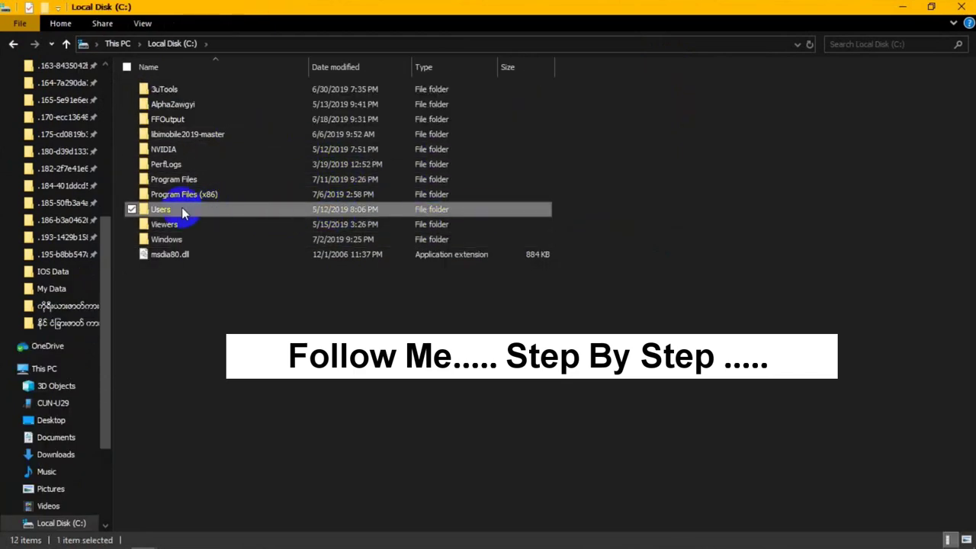
double_click(333, 209)
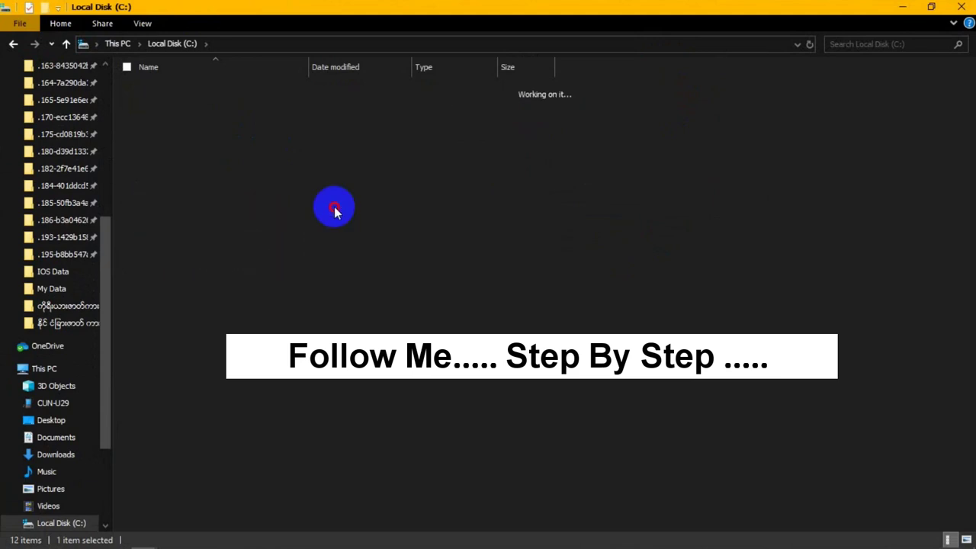
left_click(305, 113)
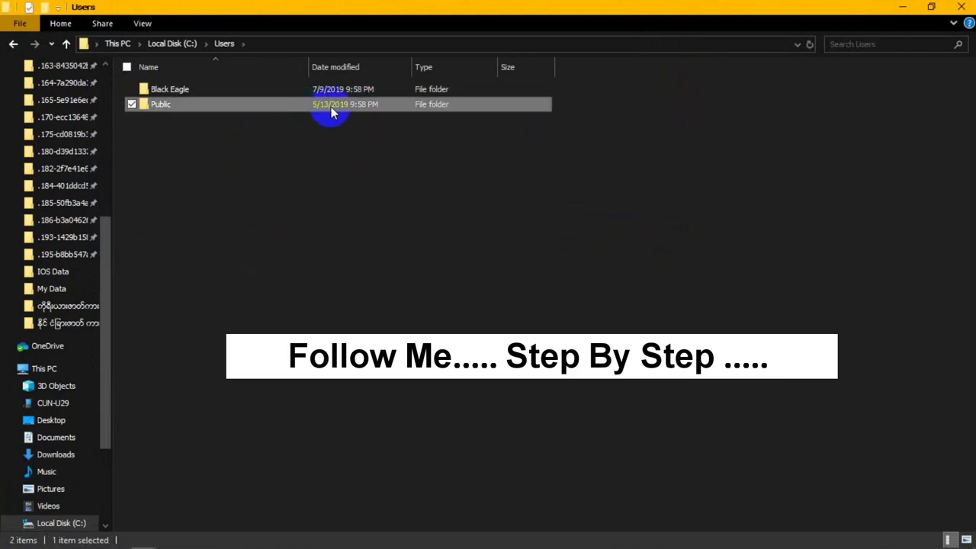
double_click(285, 104)
left_click(267, 90)
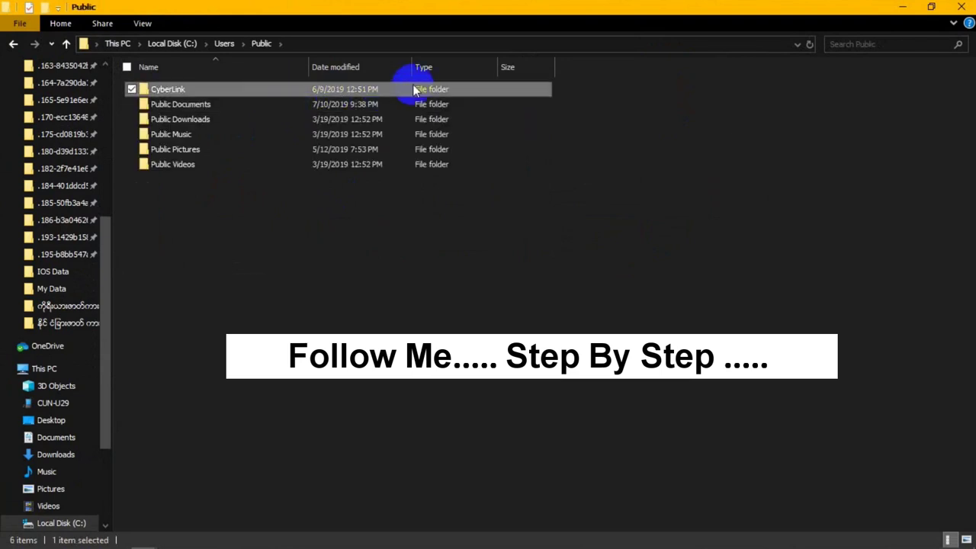
double_click(266, 89)
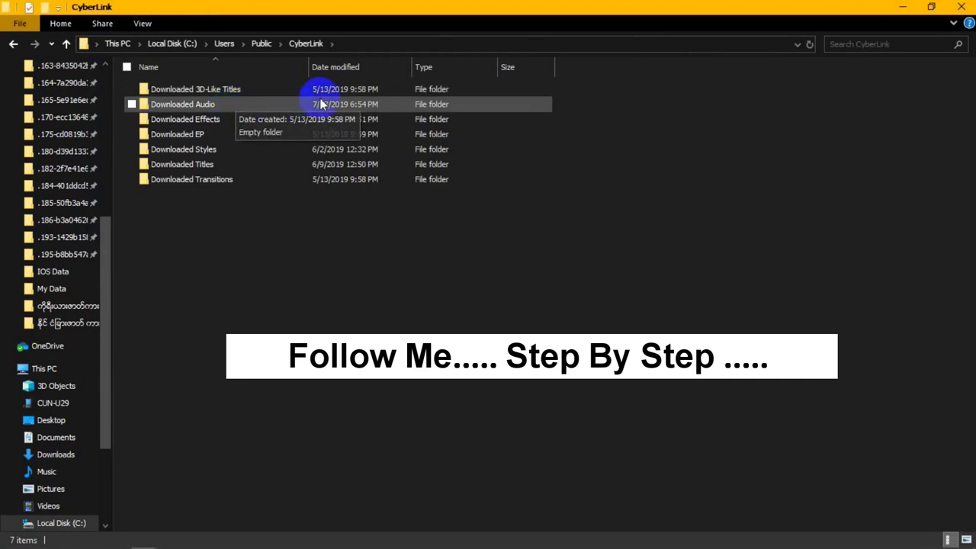
left_click(280, 104)
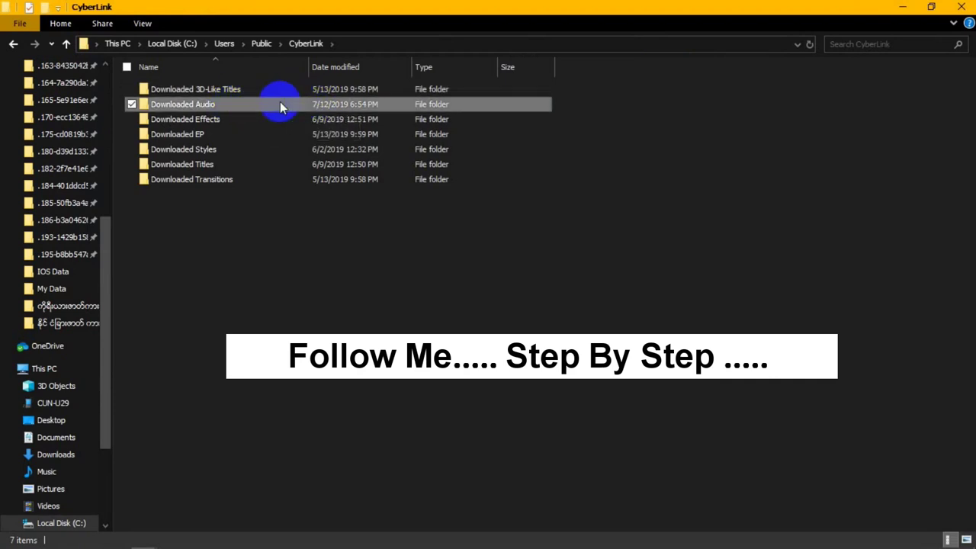
double_click(352, 104)
- Paste the copied audio folders into the CyberLink Downloaded Audio folder, select them all, and refresh the folder view
right_click(373, 185)
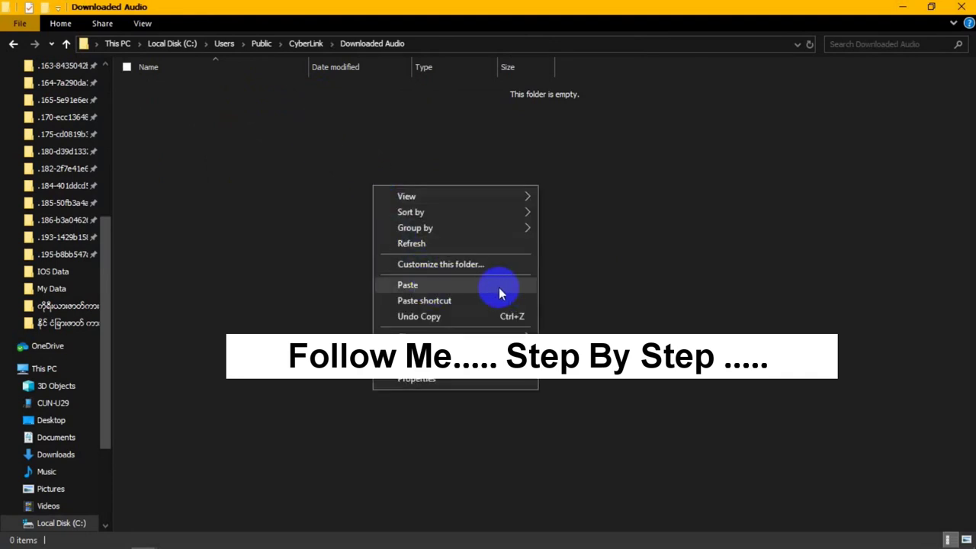
left_click(459, 288)
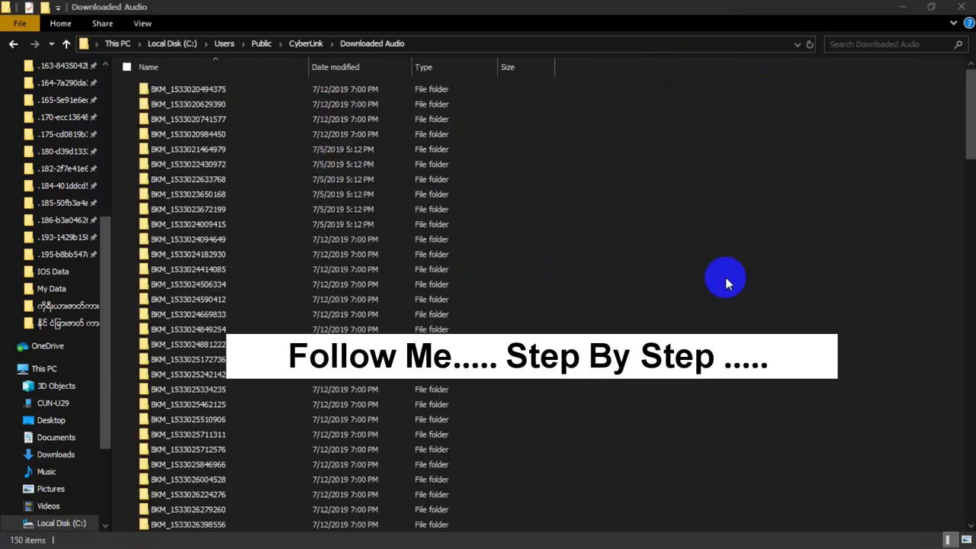
left_click(229, 239)
key("ctrl+a")
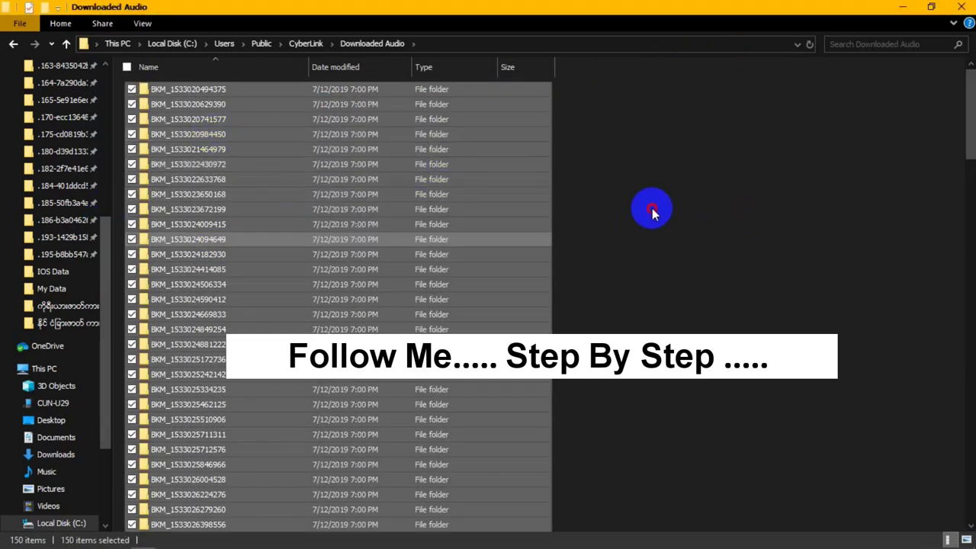
right_click(650, 210)
left_click(669, 266)
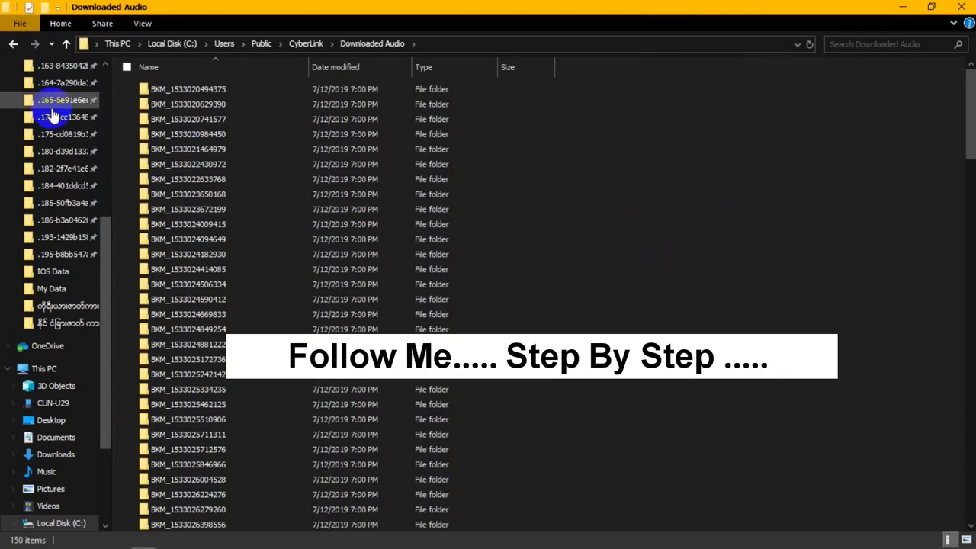
- Return to the CyberLink folder, reopen Downloaded Audio to check the pasted folders, and close the file window
left_click(13, 44)
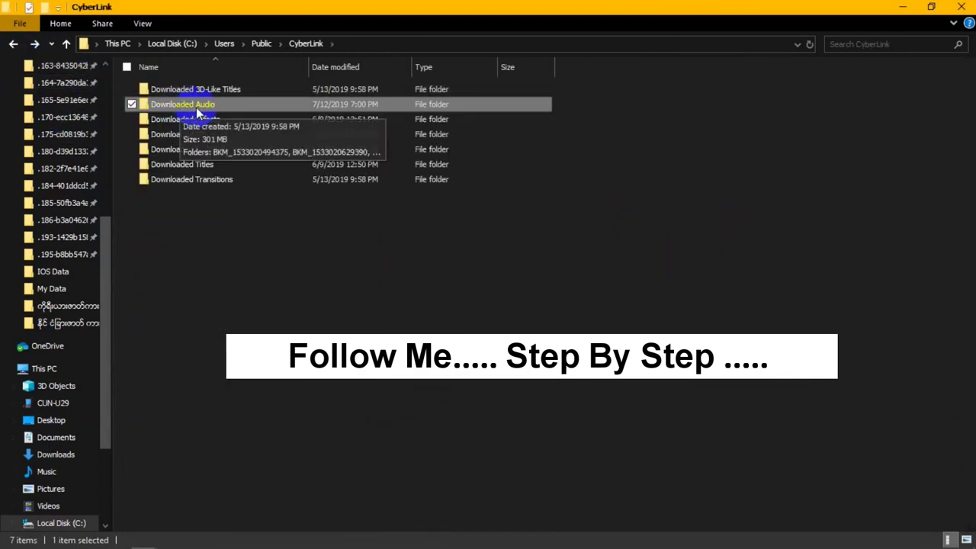
left_click(252, 108)
double_click(251, 104)
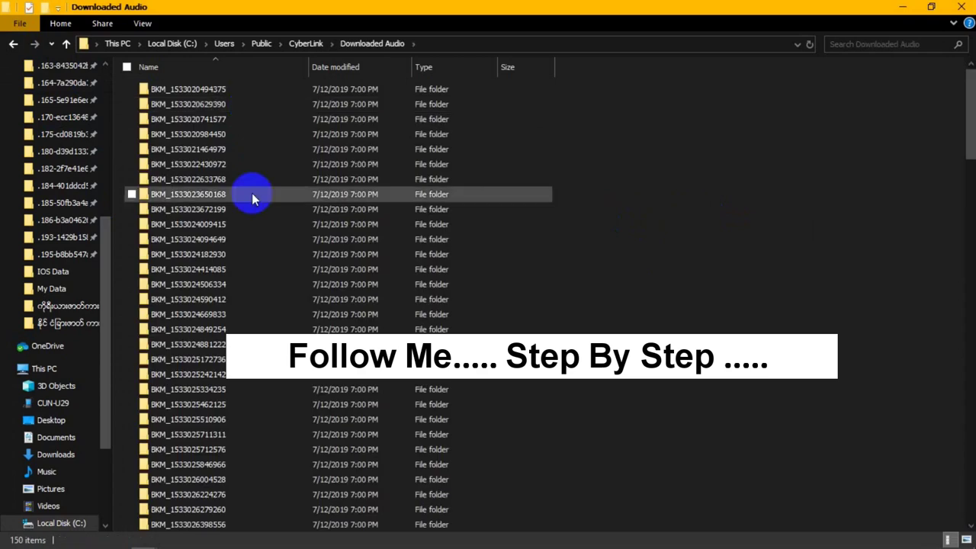
left_click(968, 10)
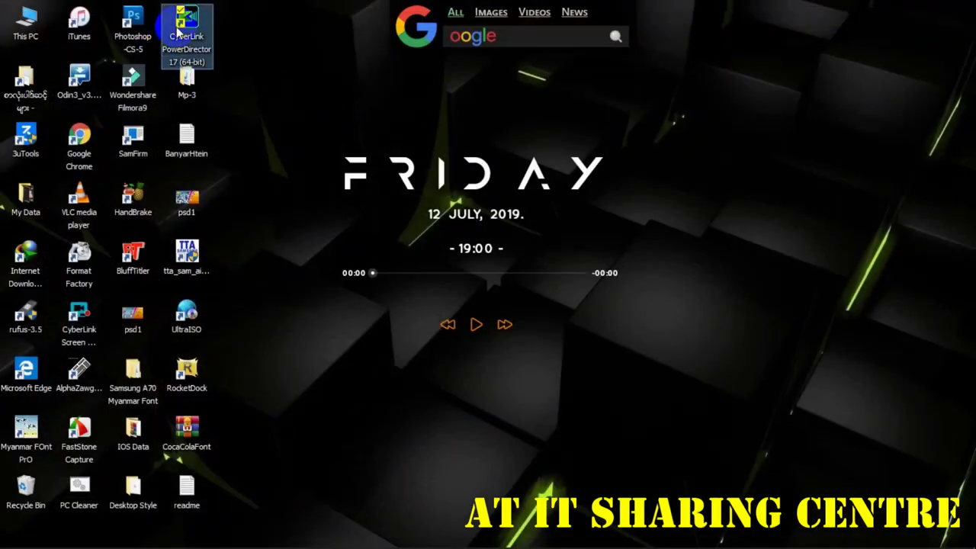
- Launch CyberLink PowerDirector 17 from the desktop as administrator and enter Timeline Mode
right_click(177, 33)
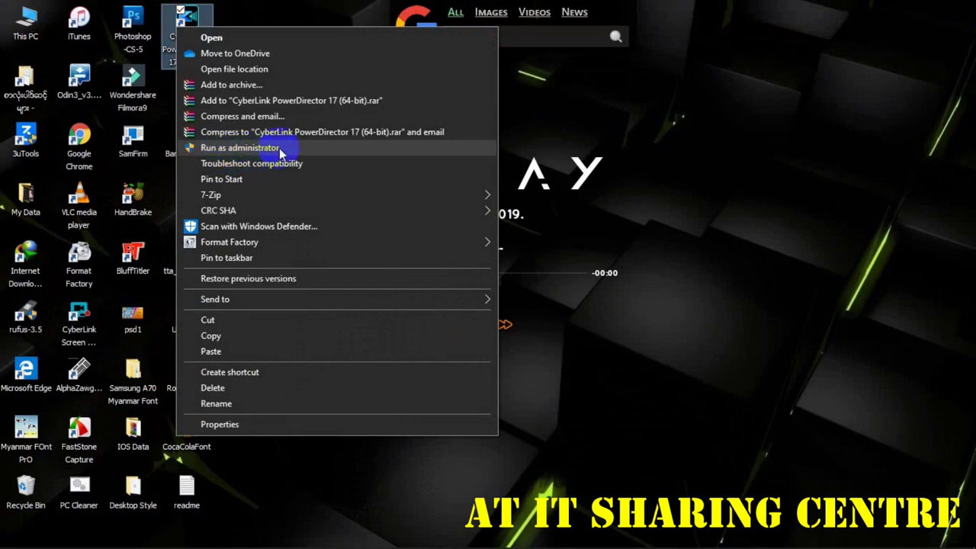
left_click(280, 149)
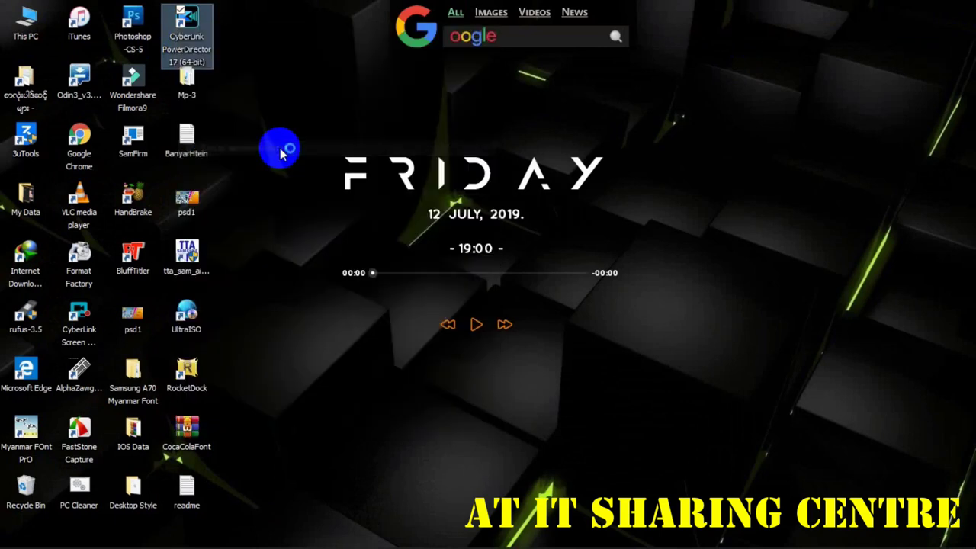
right_click(874, 235)
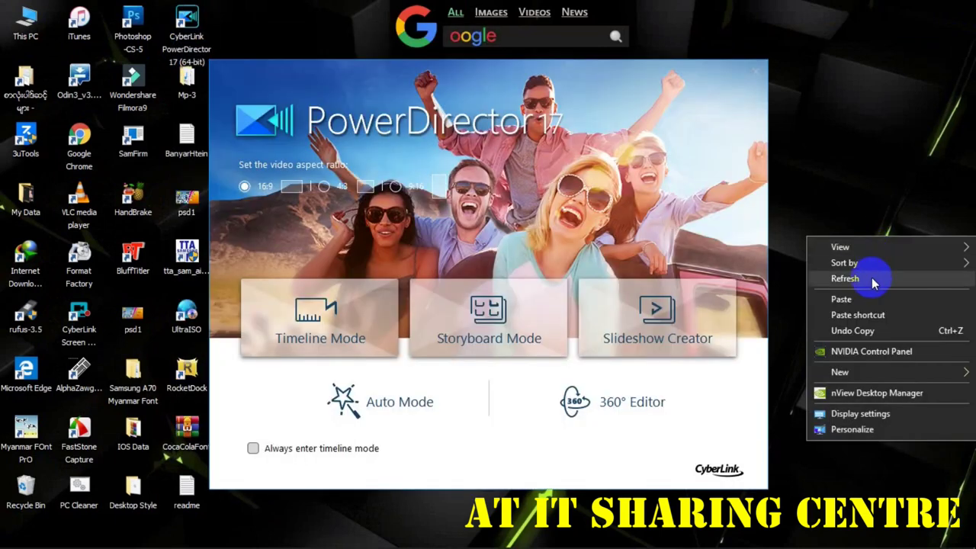
left_click(873, 279)
left_click(352, 289)
right_click(834, 199)
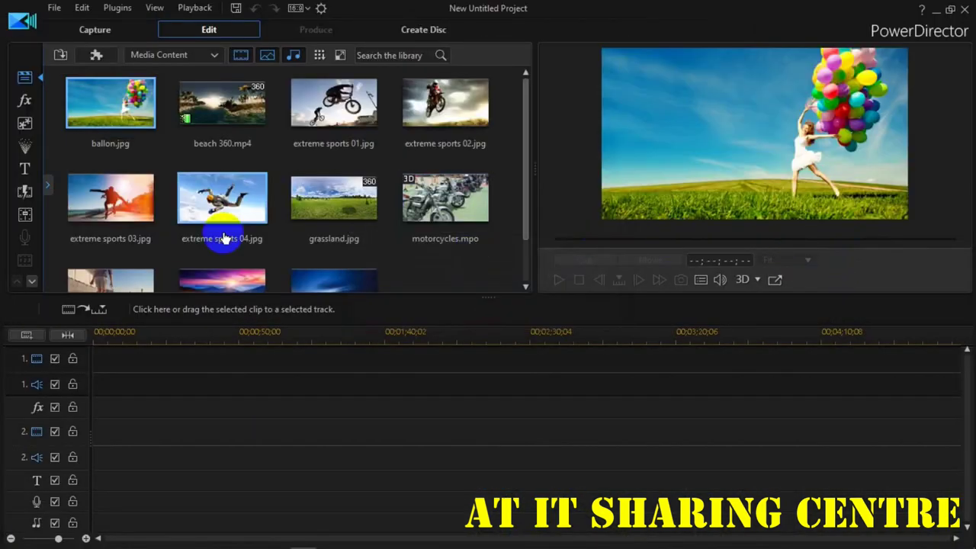
- Show the Background Music library, check the download marks, and preview the Blue Horns Drive and All Or Nothing tracks
left_click(211, 54)
left_click(204, 69)
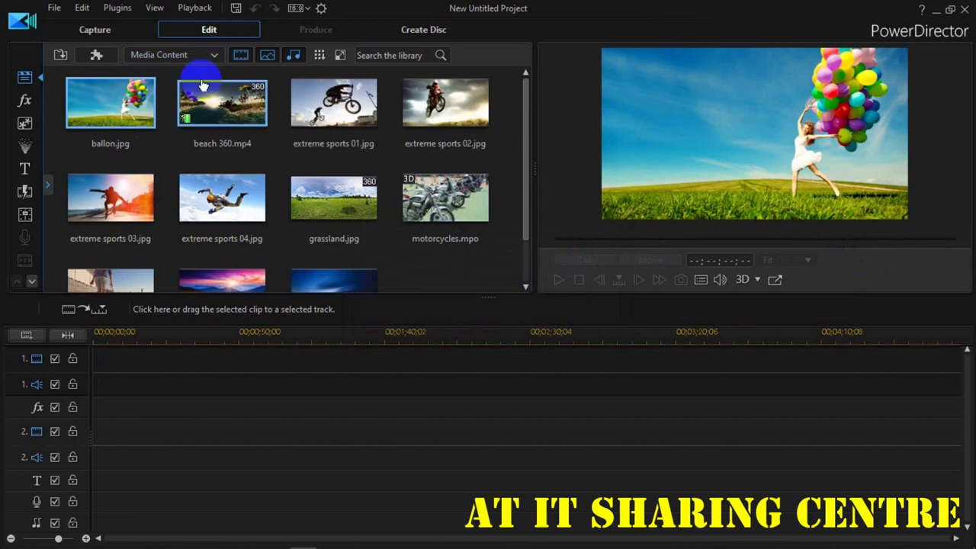
left_click(214, 59)
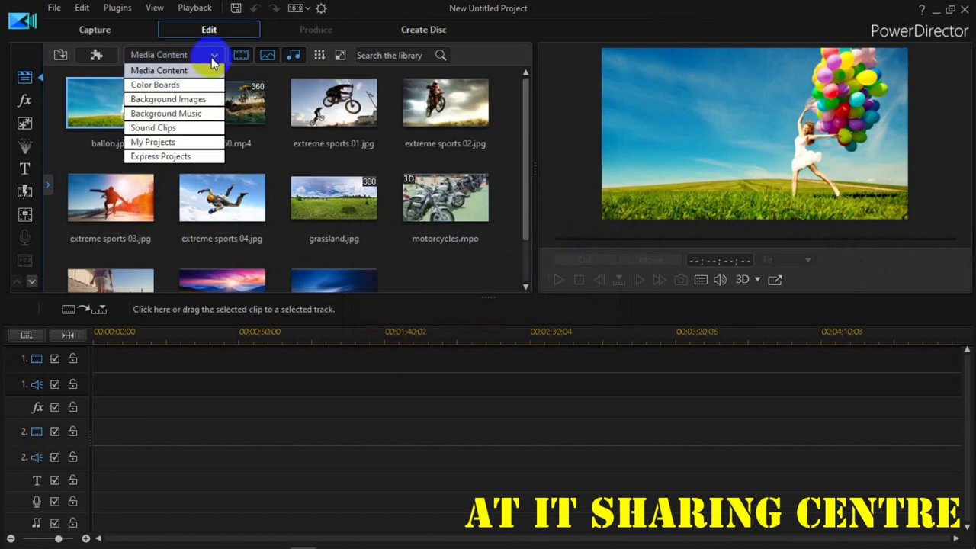
left_click(192, 112)
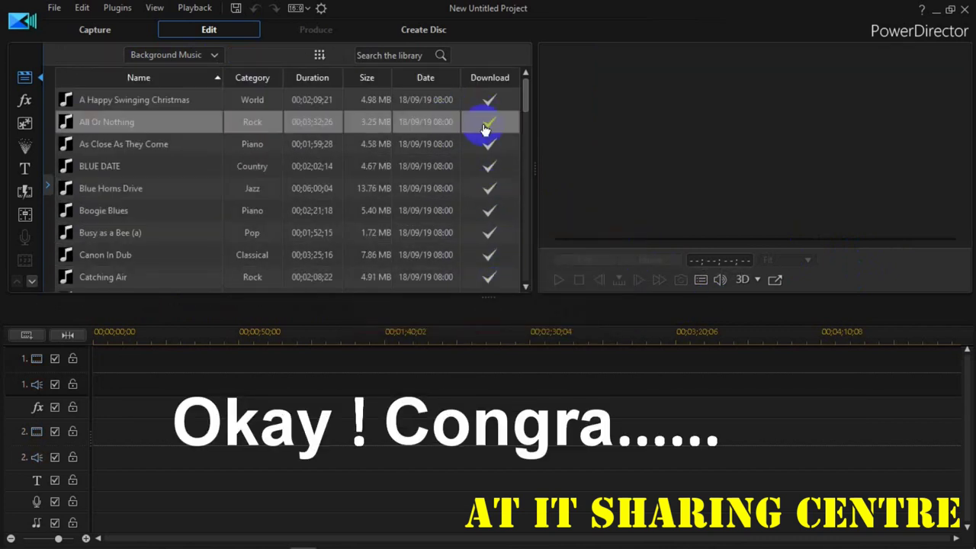
left_click(449, 194)
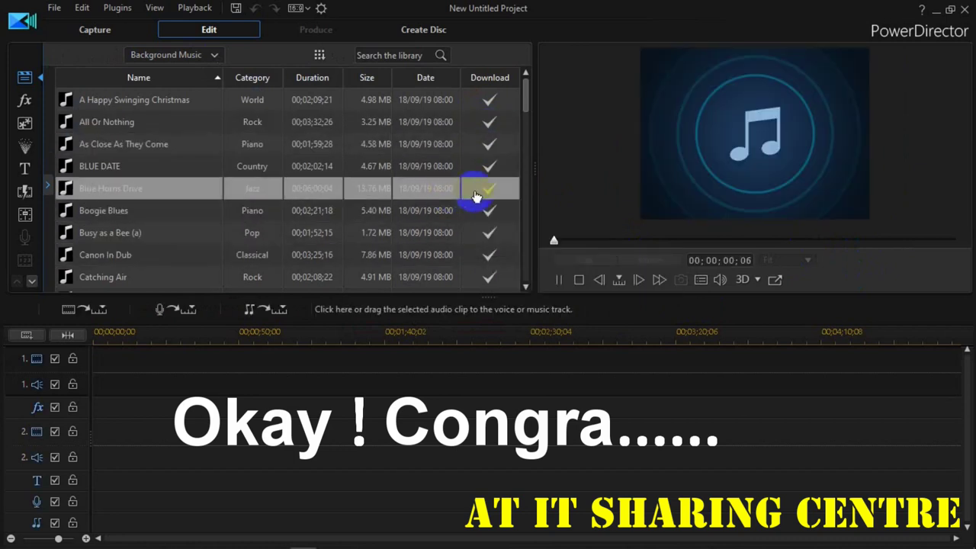
left_click_drag(556, 247, 695, 261)
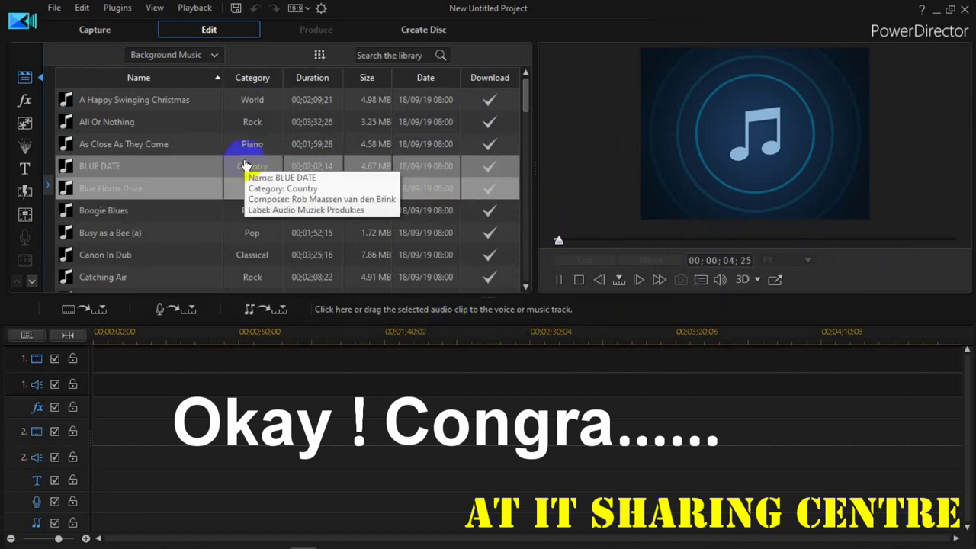
left_click(252, 124)
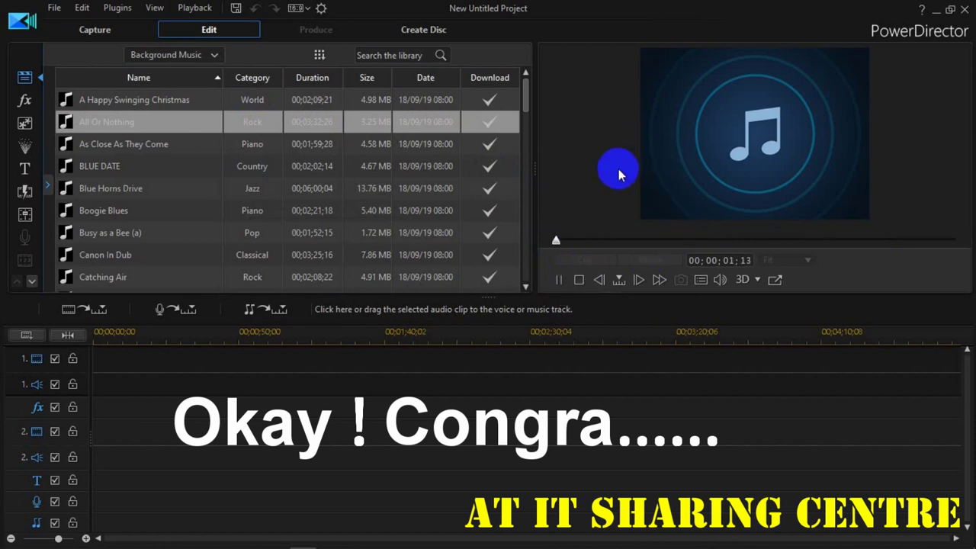
- Add All Or Nothing to audio track 1 and extreme sports 03.jpg from Media Content to video track 1, spanning the music's length
left_click_drag(202, 124, 61, 388)
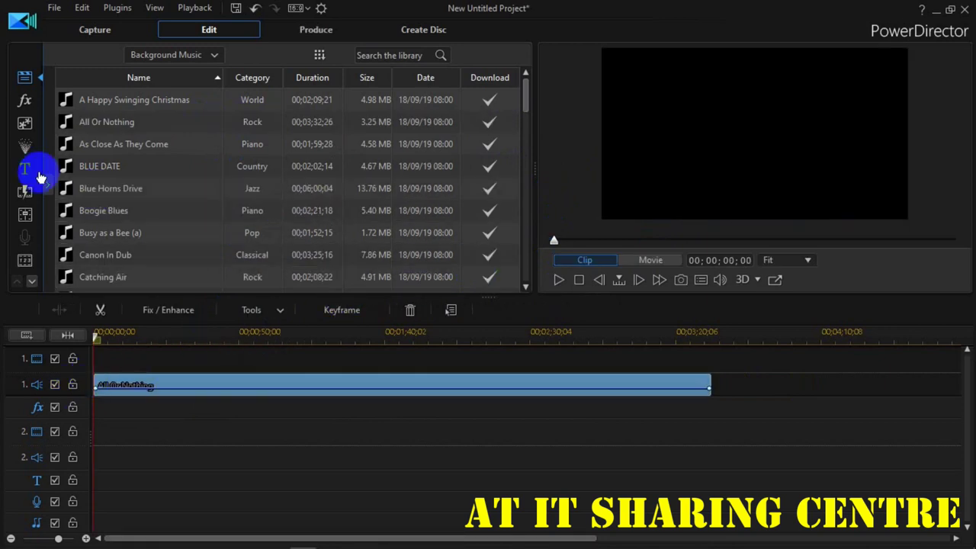
left_click(168, 55)
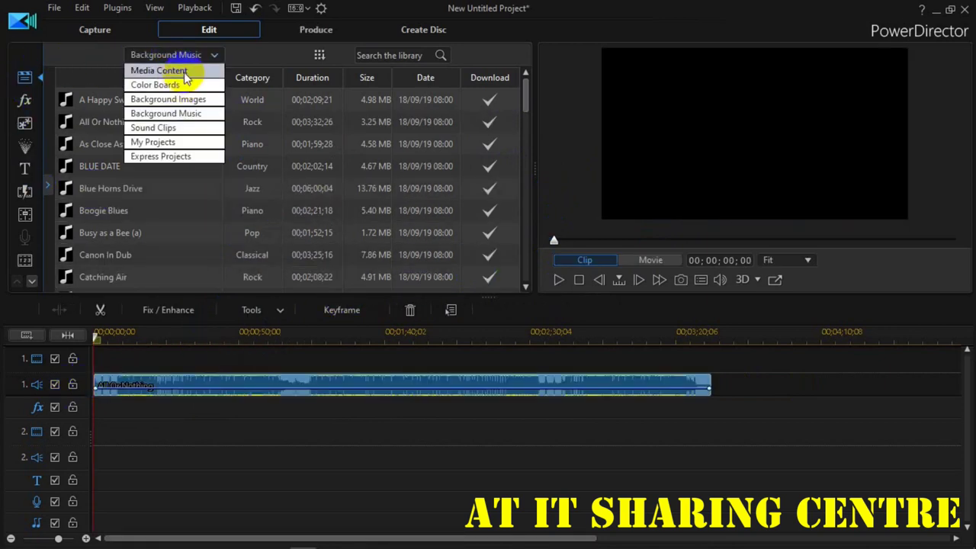
left_click(181, 70)
left_click_drag(111, 196, 710, 362)
- Play the timeline movie to hear the music with the picture, and stop playback
left_click(559, 279)
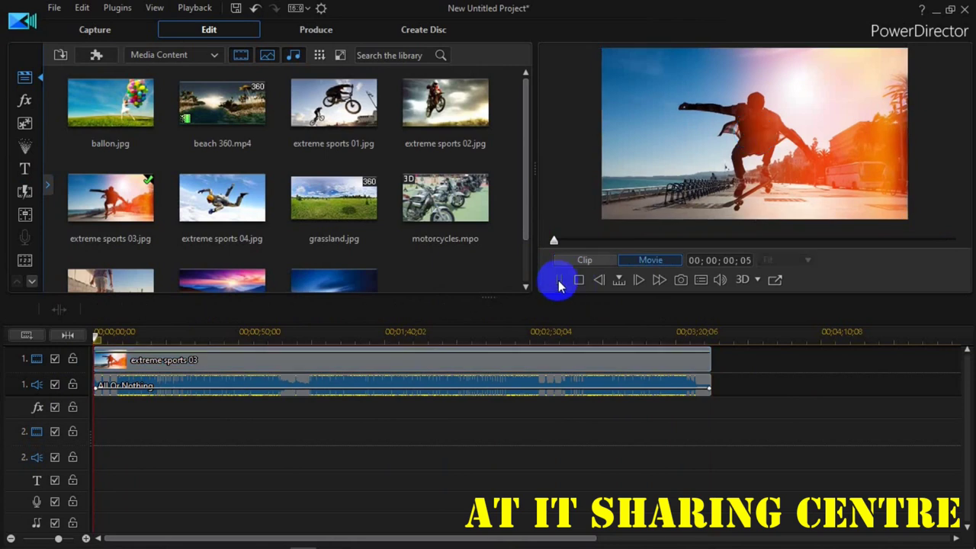
scroll(388, 255, "down", 1)
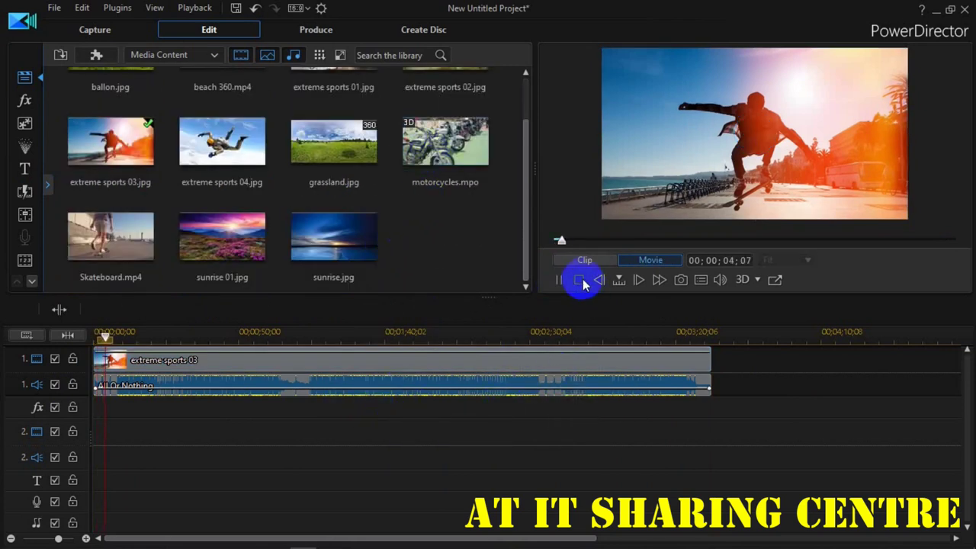
left_click(208, 79)
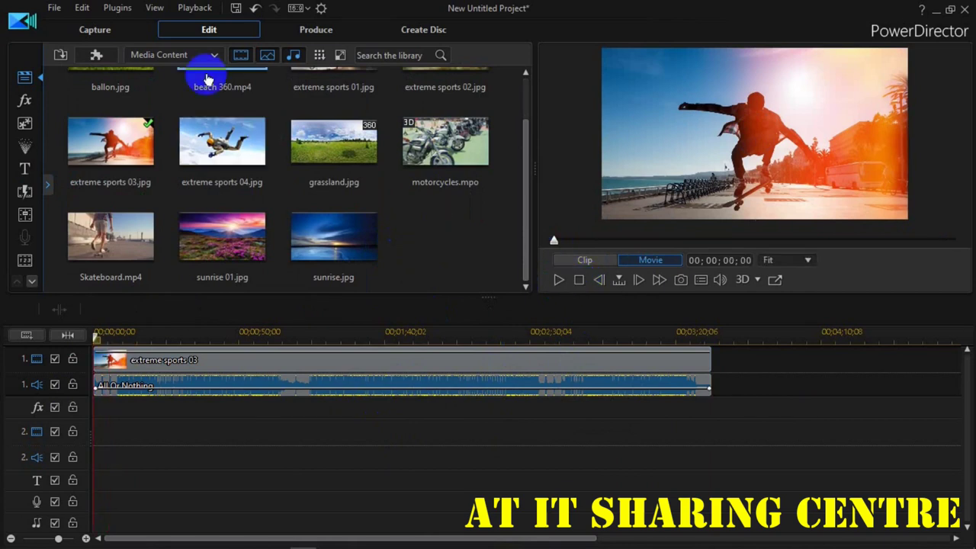
- Show the Sound Clips library and check the download marks down to the end of the list
left_click(197, 61)
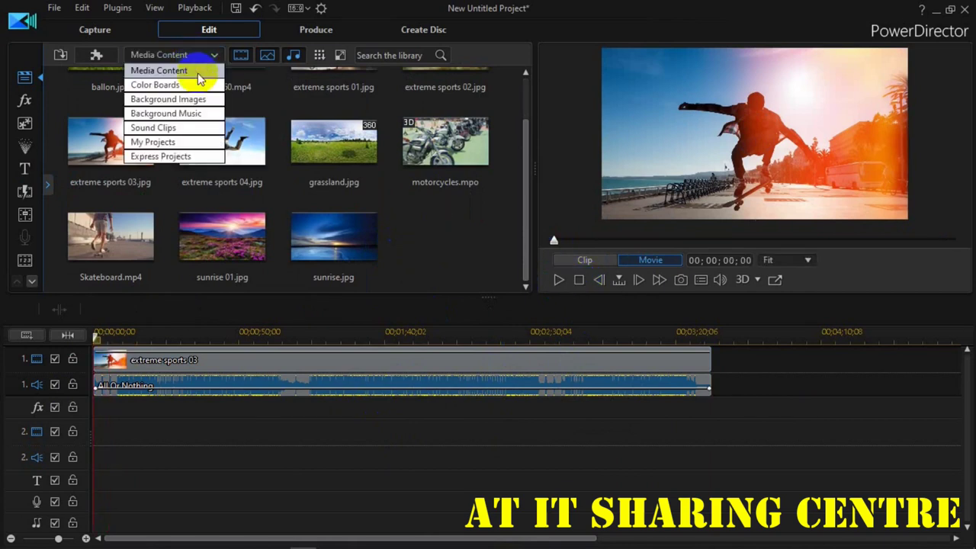
left_click(195, 130)
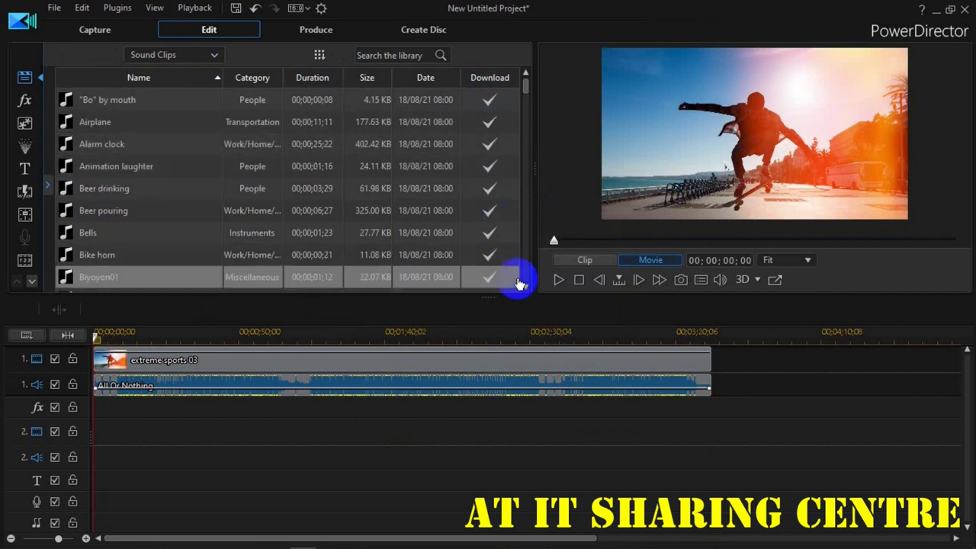
scroll(491, 152, "down", 10)
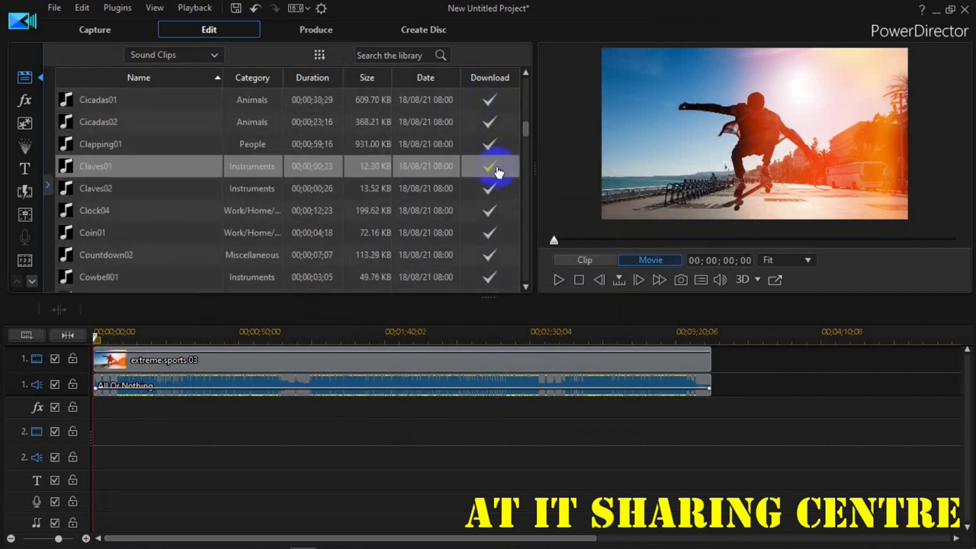
left_click_drag(528, 149, 541, 284)
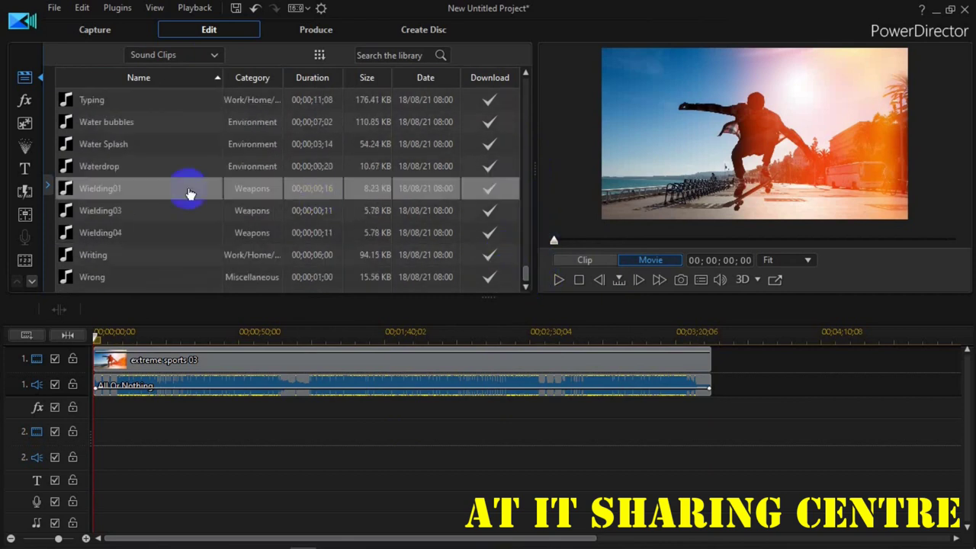
- Preview the Wielding04 and Wielding03 sound clips
double_click(137, 235)
left_click(558, 280)
left_click(328, 212)
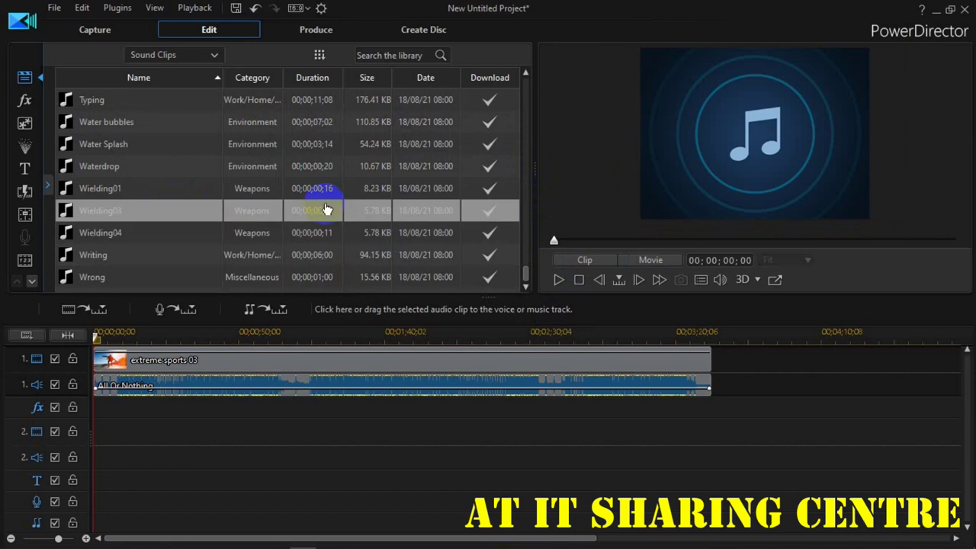
left_click(558, 280)
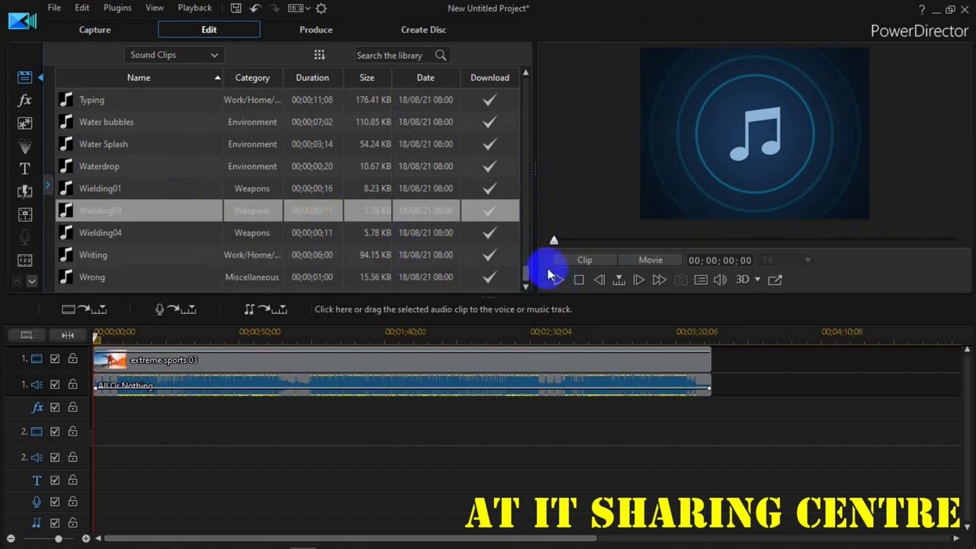